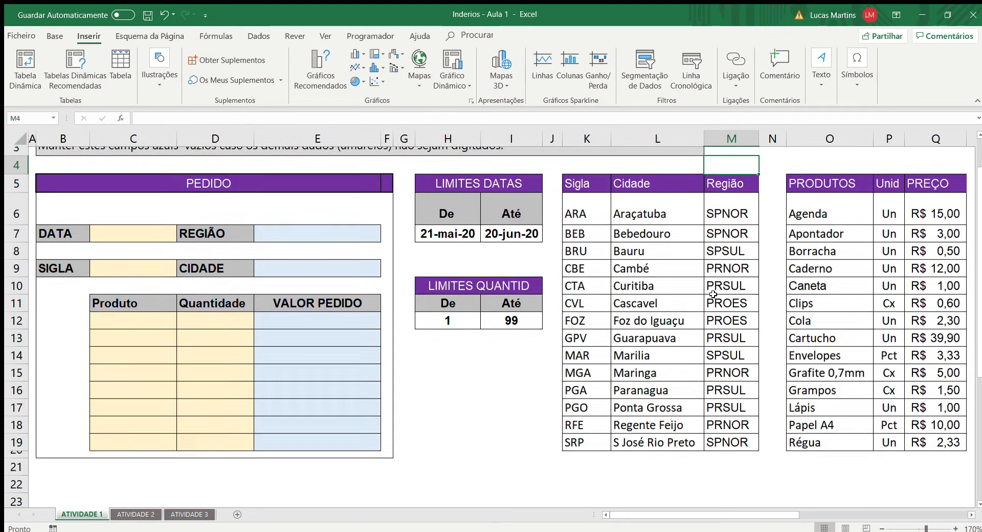
Review the validation instructions and the PEDIDO form on the ATIVIDADE 1 sheet, with the sheet zoomed to 160%
scroll(616, 305, "up", 1)
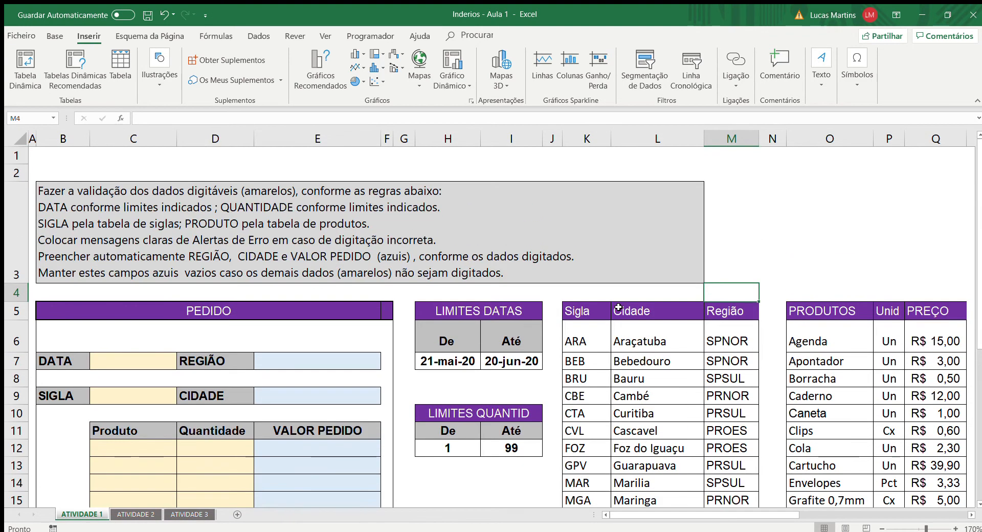
scroll(616, 306, "down", 1)
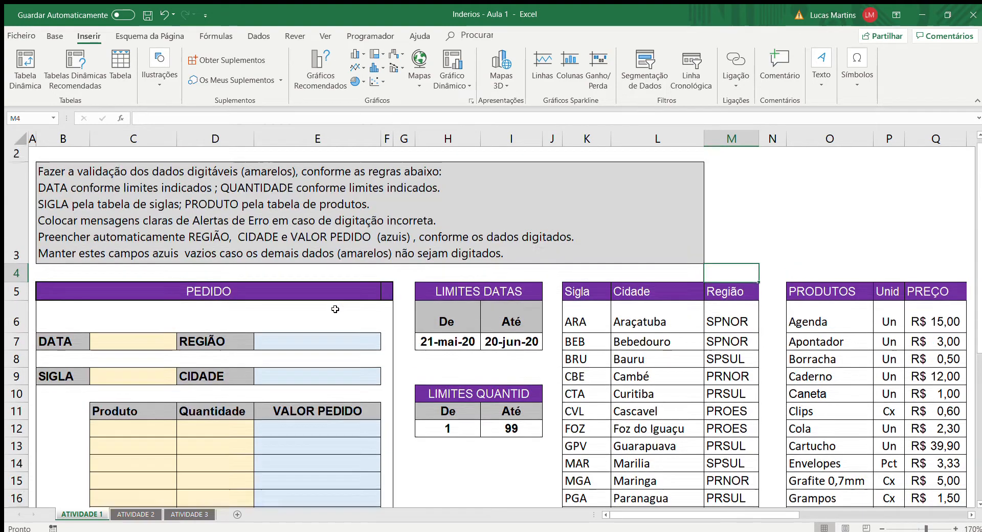
scroll(336, 309, "up", 1)
left_click_drag(293, 312, 349, 349)
scroll(414, 346, "up", 3)
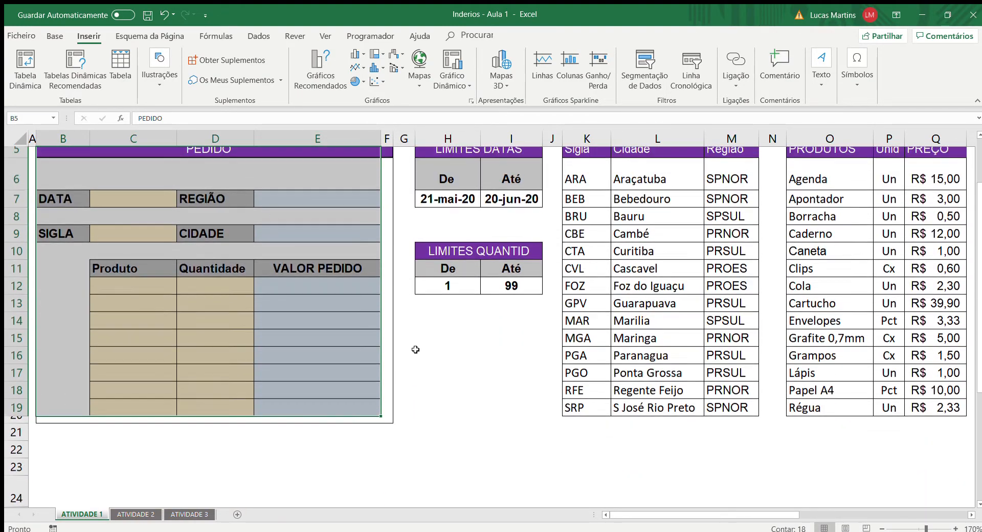
left_click(883, 527)
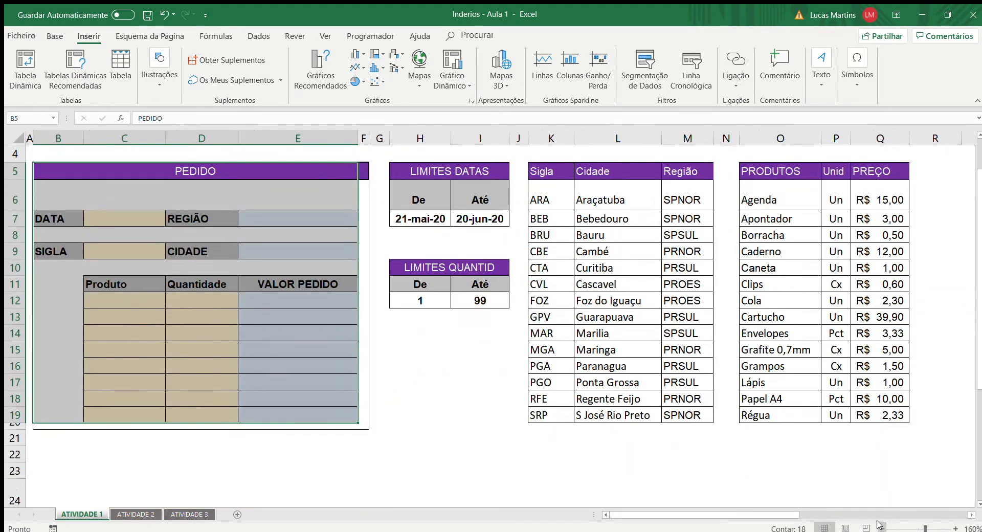
Examine the LIMITES DATAS table with its De and Até date formulas, and the LIMITES QUANTID range
left_click_drag(424, 170, 467, 216)
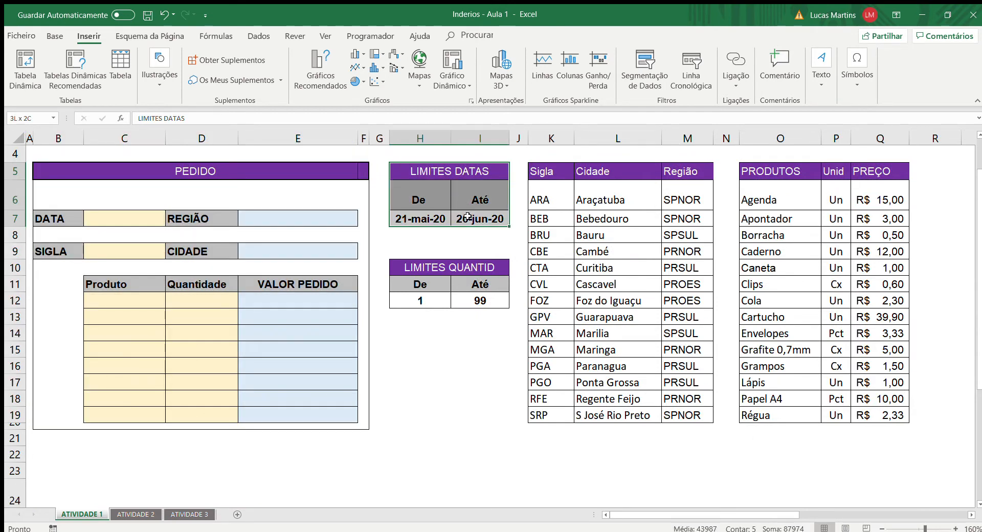
left_click(472, 252)
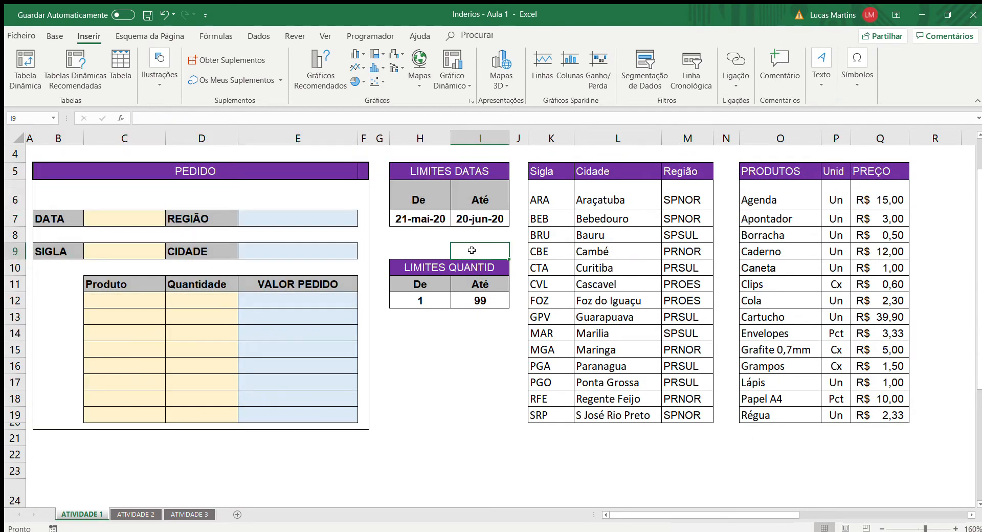
left_click(420, 215)
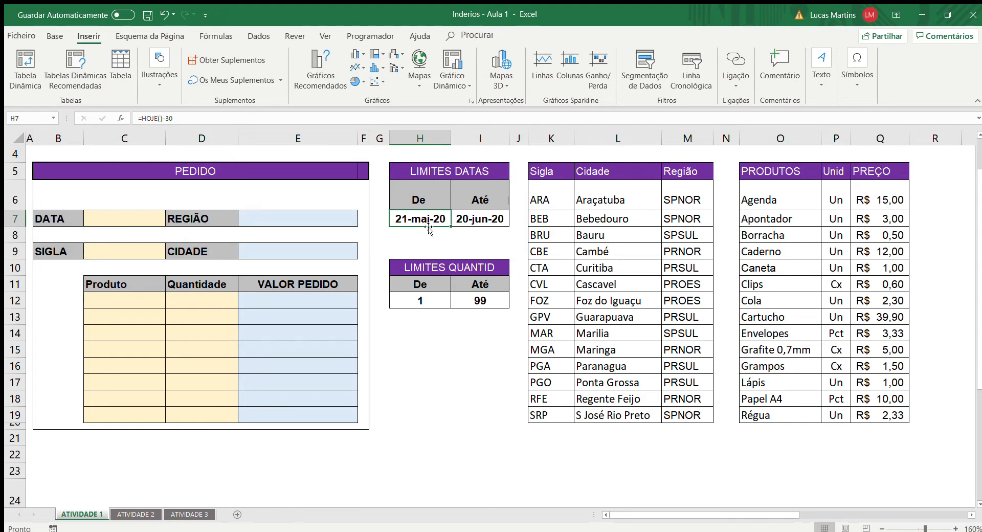
key("F2")
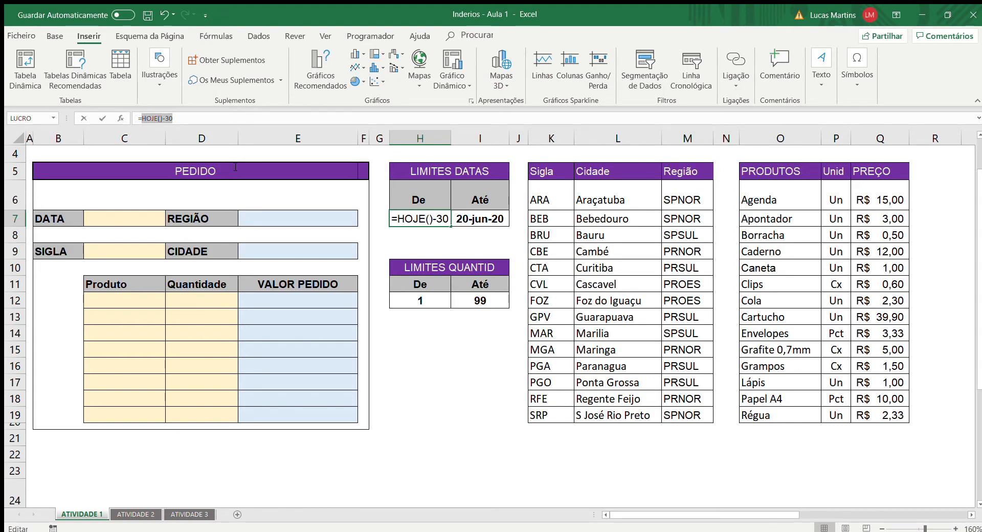
left_click(461, 364)
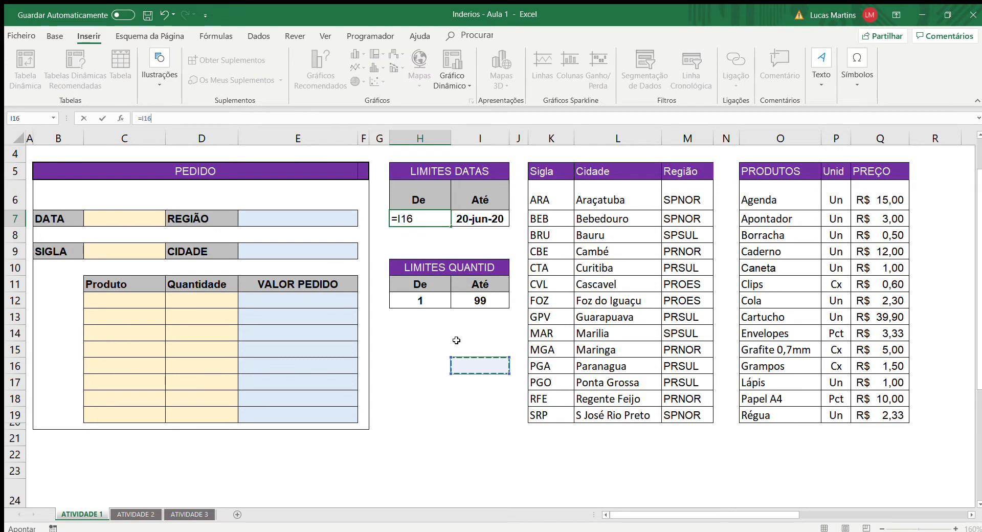
key("Escape")
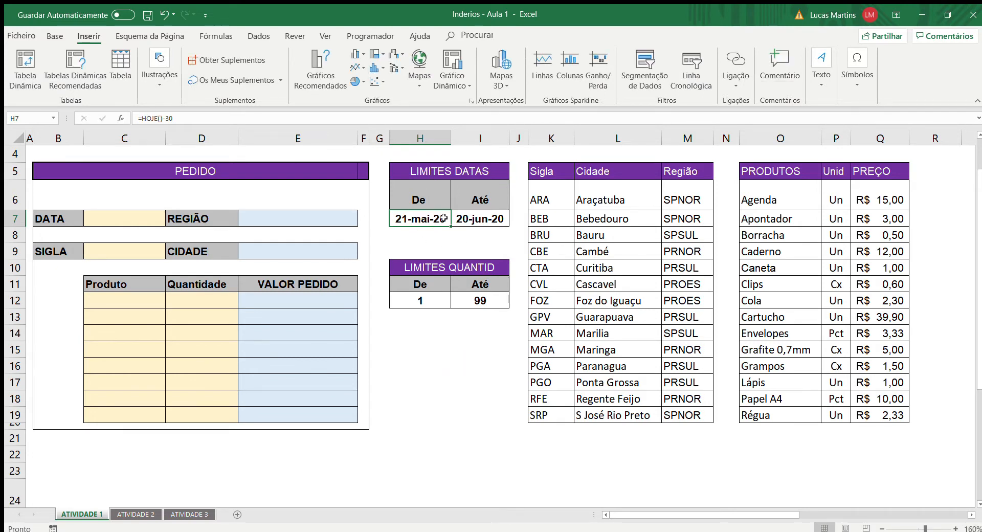
left_click(480, 217)
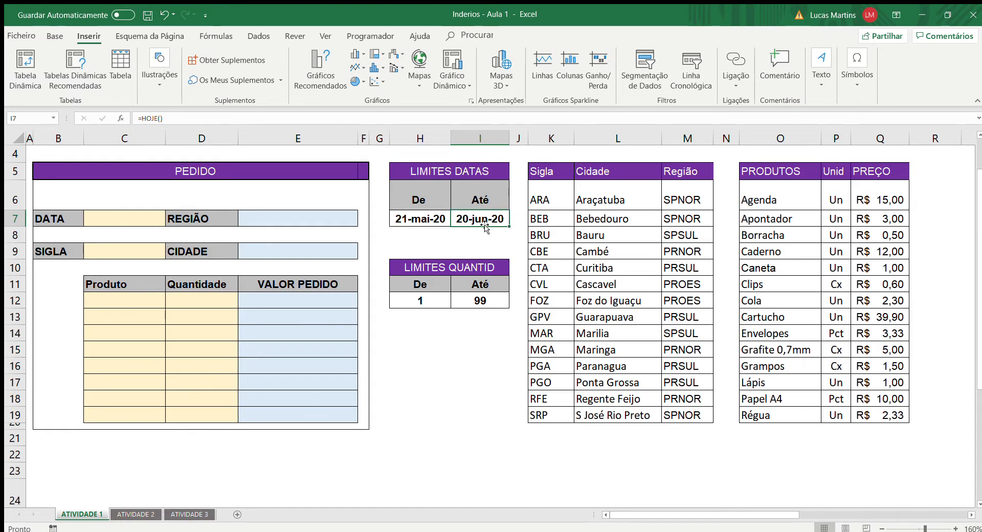
left_click(463, 266)
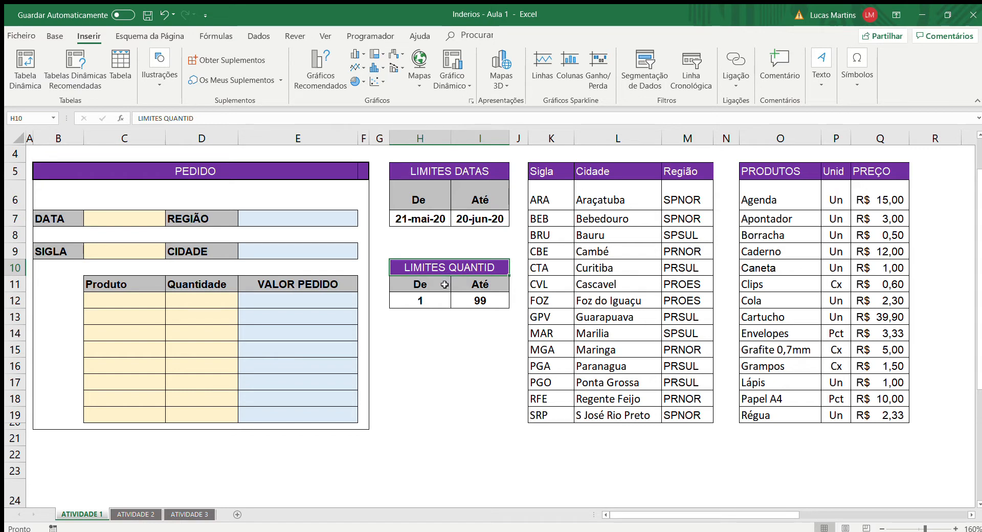
left_click_drag(433, 302, 459, 304)
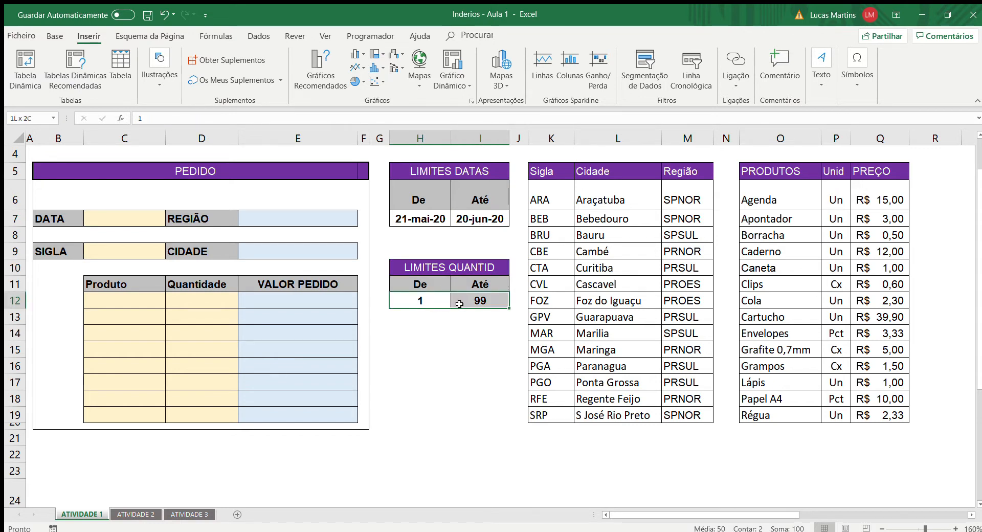
left_click(454, 321)
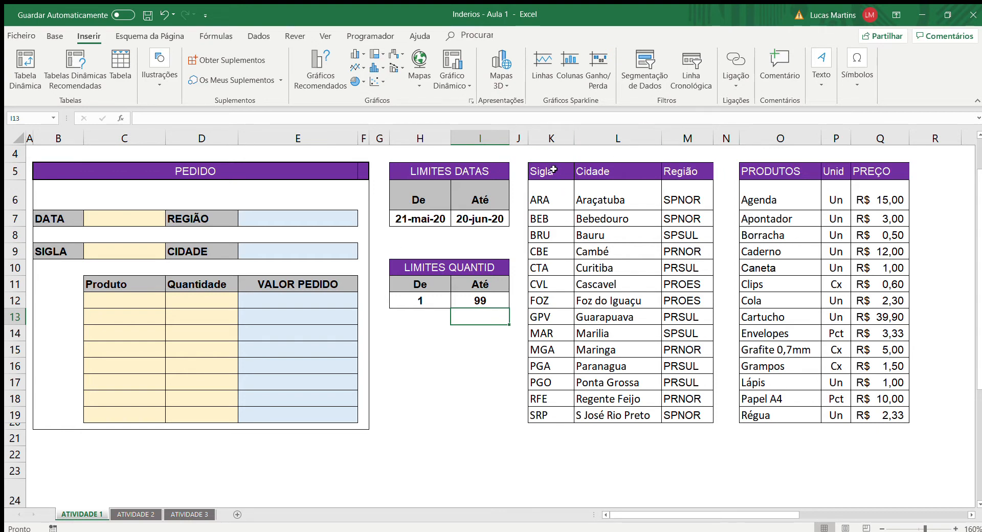
Examine the Sigla, Cidade and Região lookup table and the product table's PRODUTOS, Unid and PREÇO columns
left_click_drag(554, 172, 681, 418)
left_click_drag(709, 197, 706, 420)
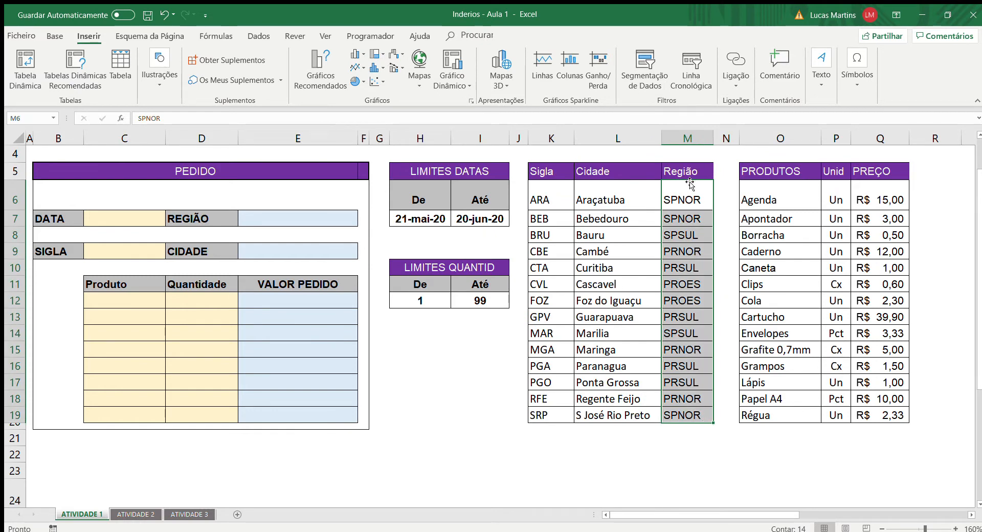
left_click(689, 197)
left_click_drag(688, 197, 693, 423)
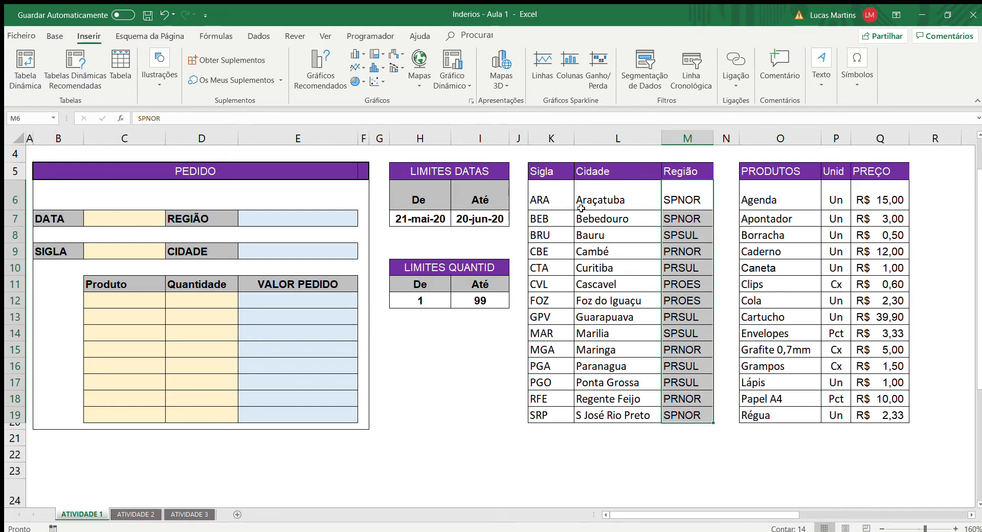
left_click_drag(564, 198, 564, 417)
left_click_drag(617, 192, 631, 417)
left_click(823, 215)
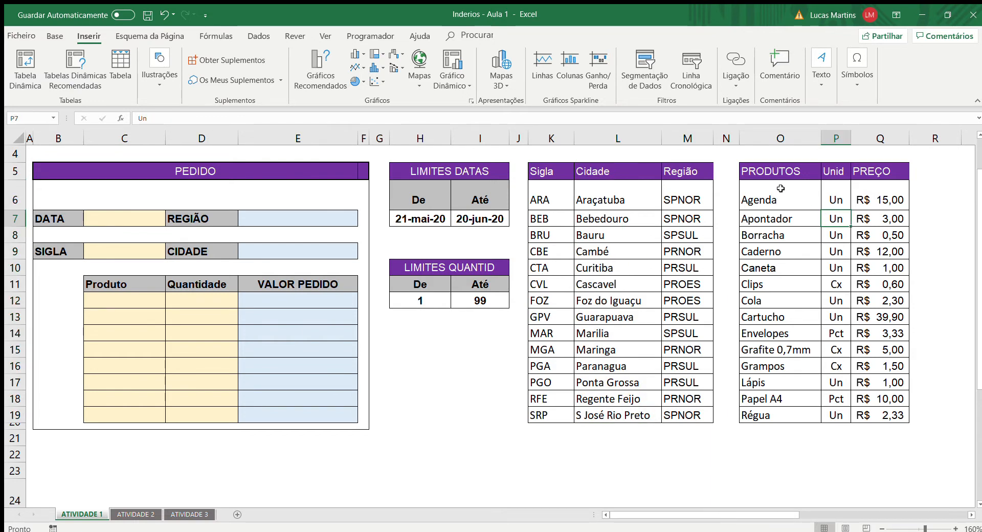
left_click(770, 196)
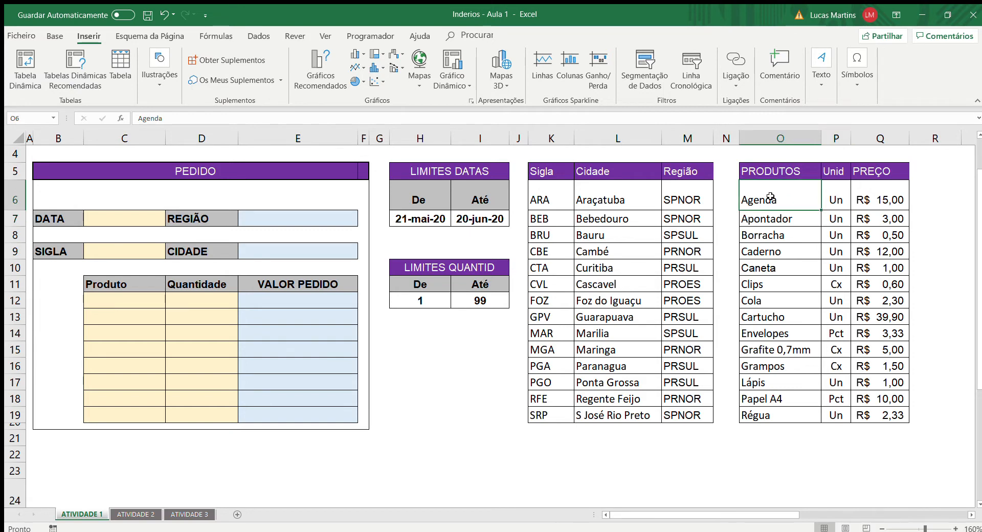
left_click_drag(769, 197, 790, 425)
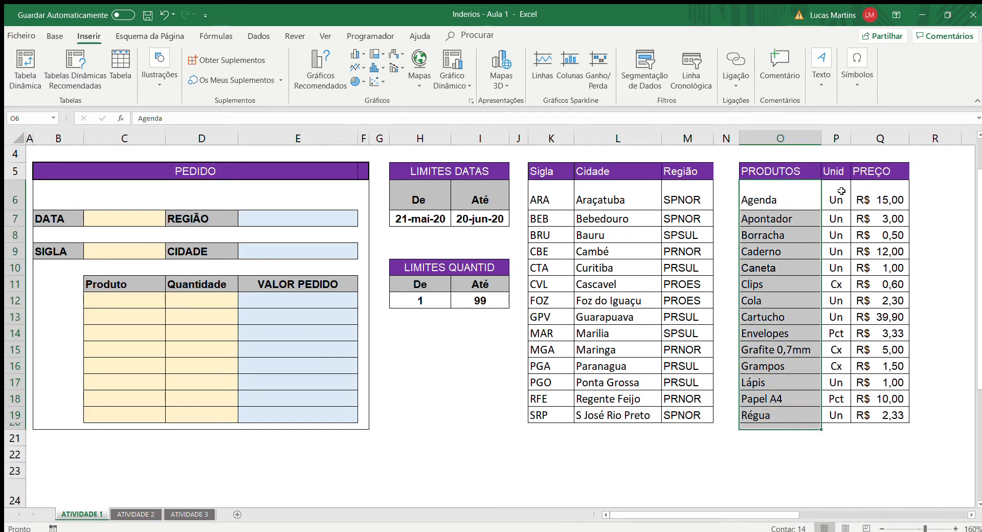
left_click_drag(841, 191, 838, 414)
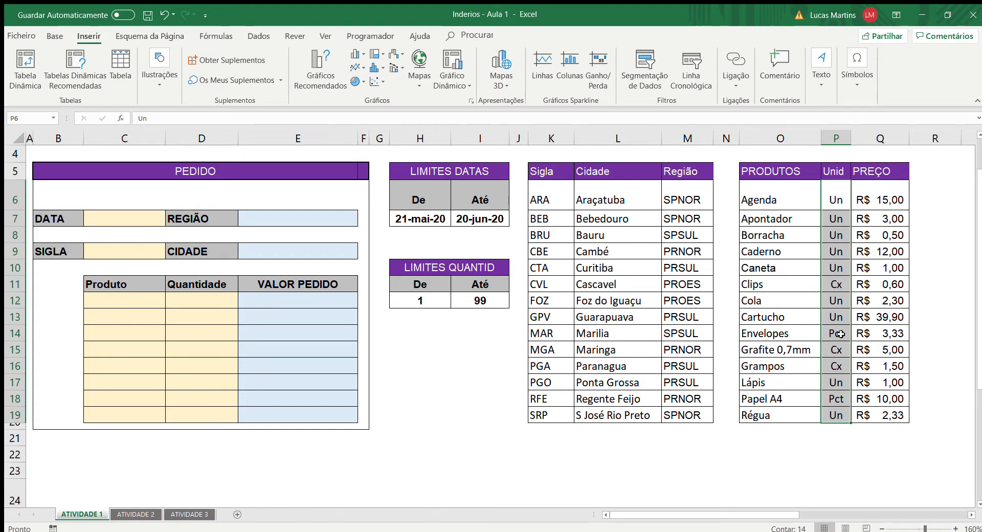
left_click_drag(880, 199, 877, 418)
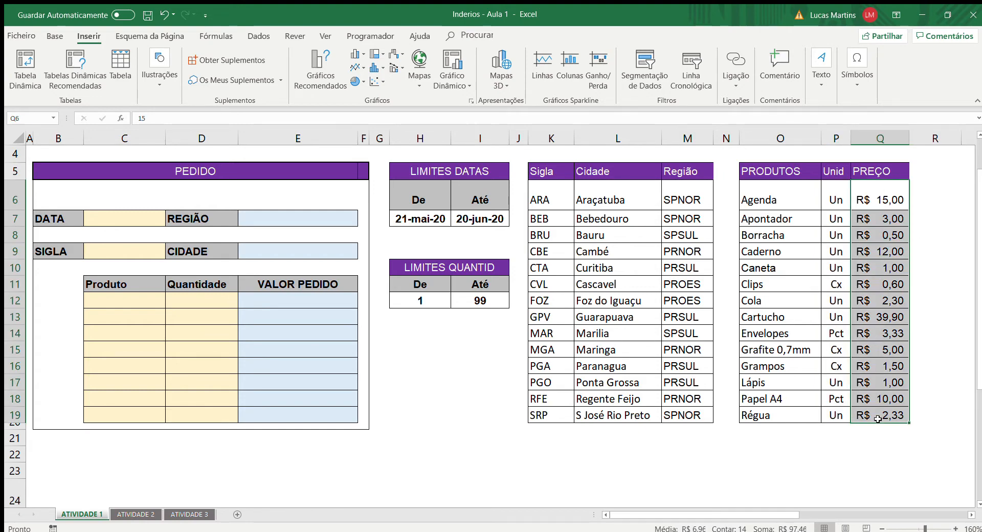
Reread the validation rules and check them against the date limits and the quantity limits
scroll(455, 364, "up", 1)
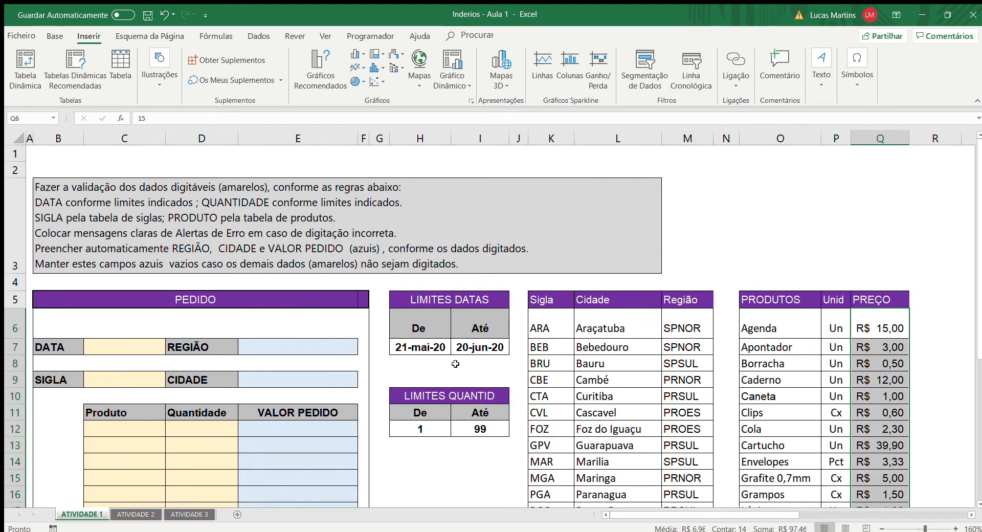
scroll(455, 363, "down", 1)
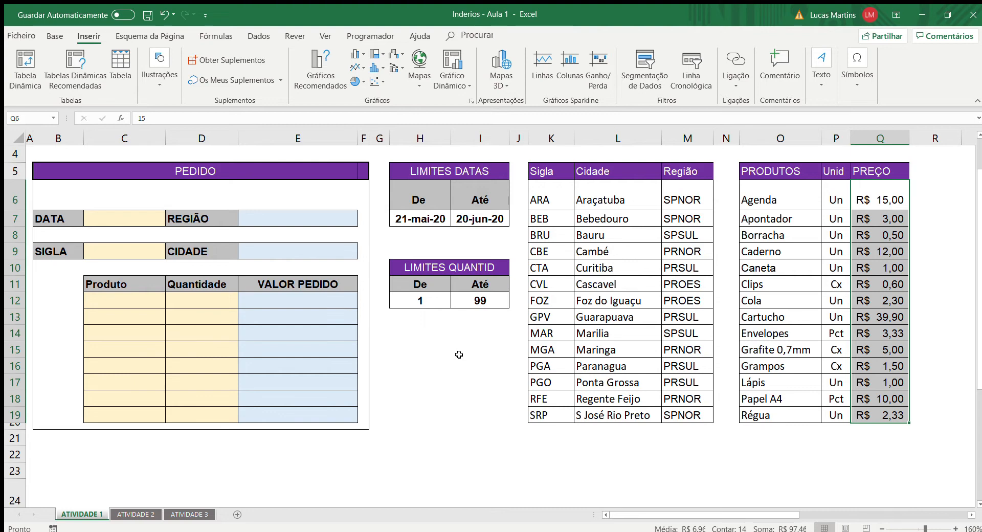
left_click(415, 216)
left_click_drag(415, 216, 472, 216)
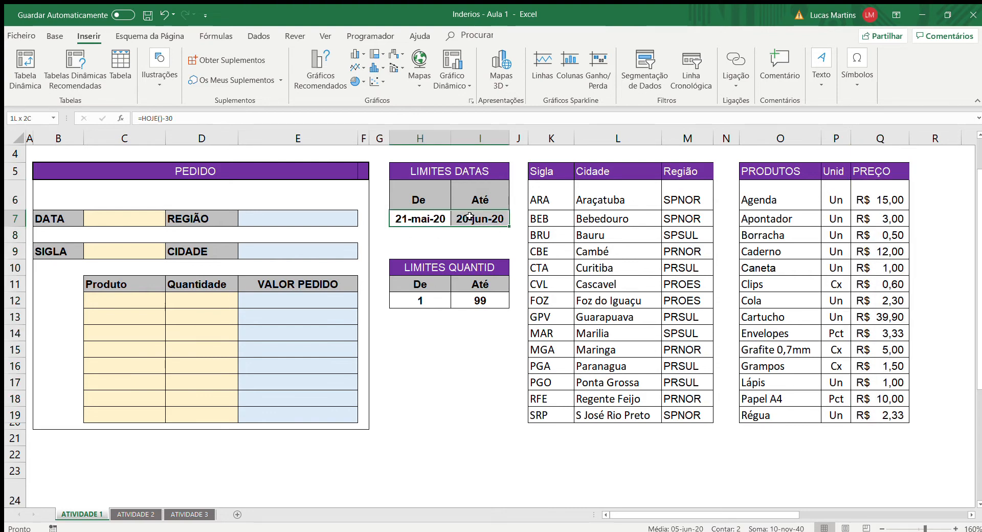
left_click_drag(426, 305, 480, 301)
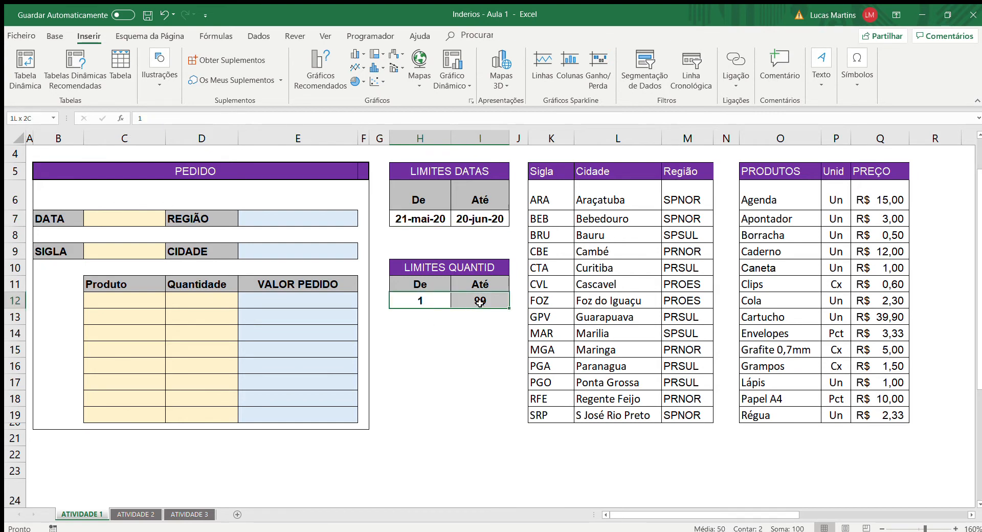
left_click(463, 384)
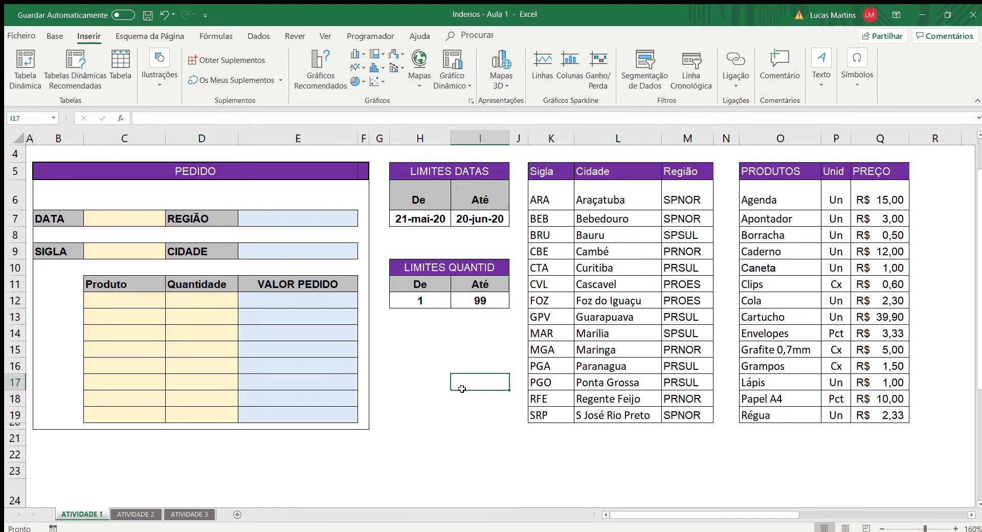
Enter the test date 20/5 in the DATA field of the PEDIDO form
left_click(124, 224)
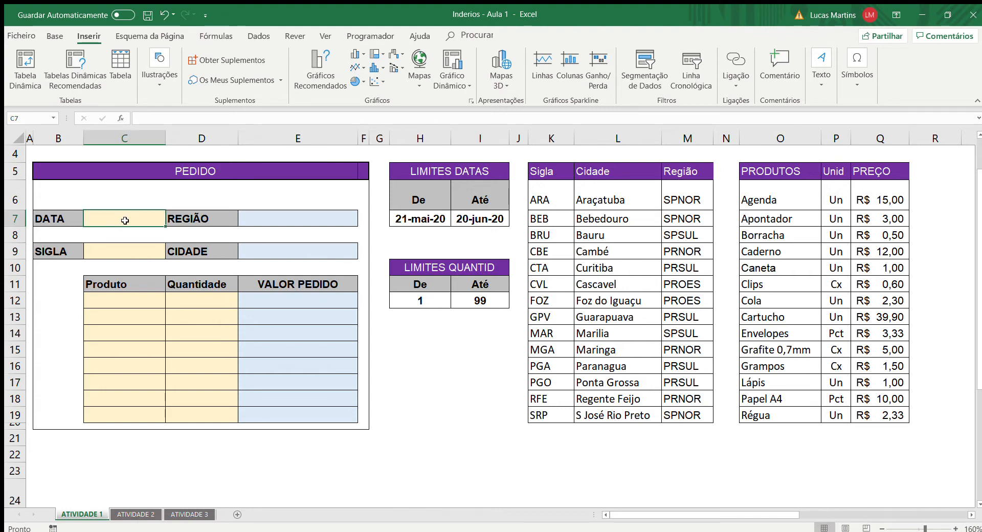
type("20/5")
key("Return")
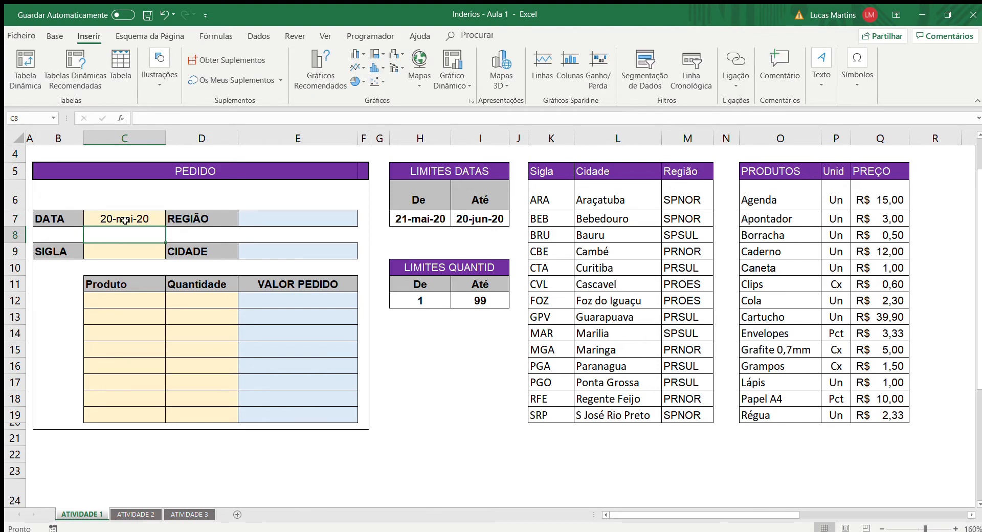
left_click(125, 220)
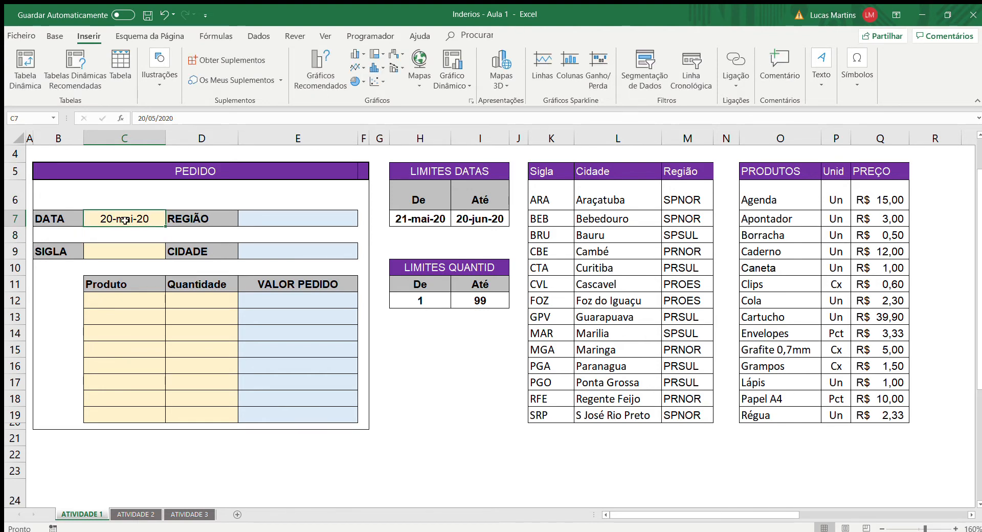
Try a test quantity of 120 in the first Quantidade row of the PEDIDO form
key("Right")
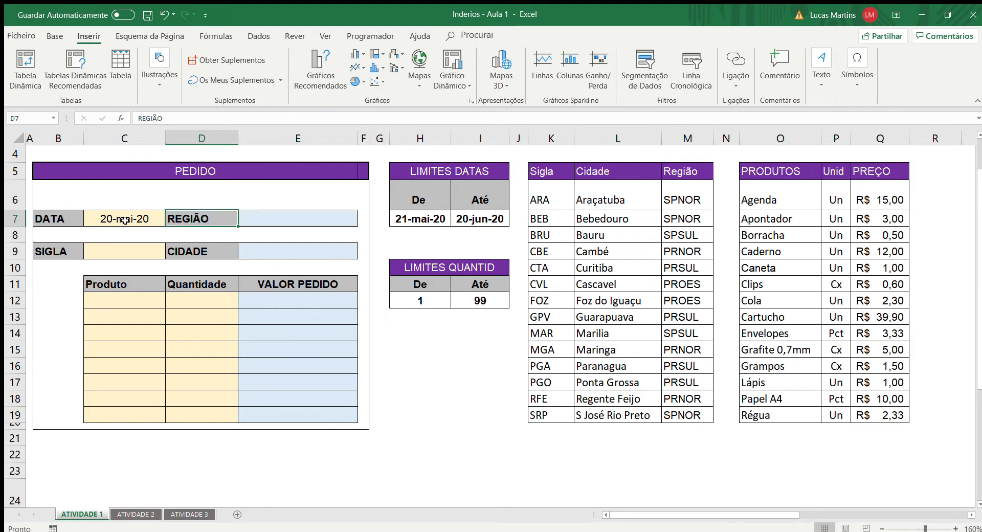
key("Down")
key("Down")
key("Down")
key("Down")
key("Down")
key("Down")
key("Up")
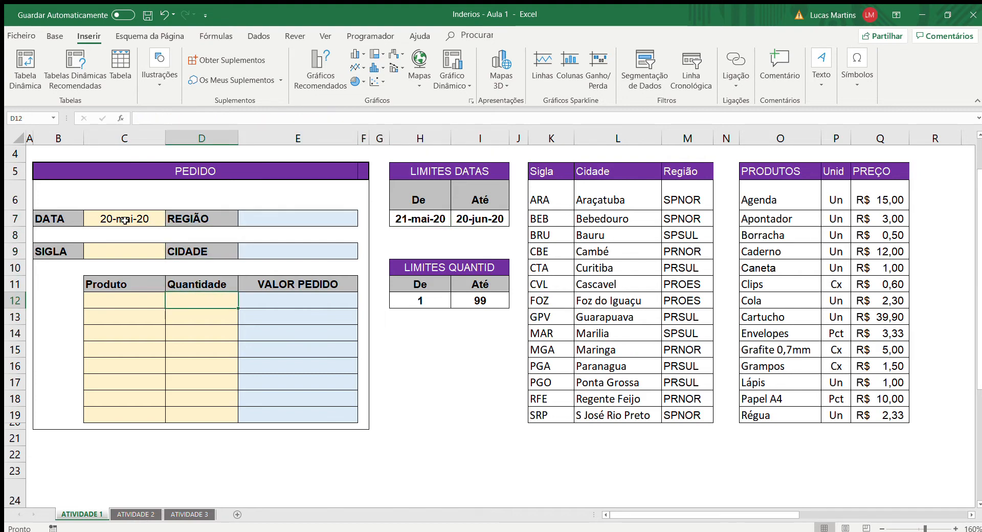
type("120")
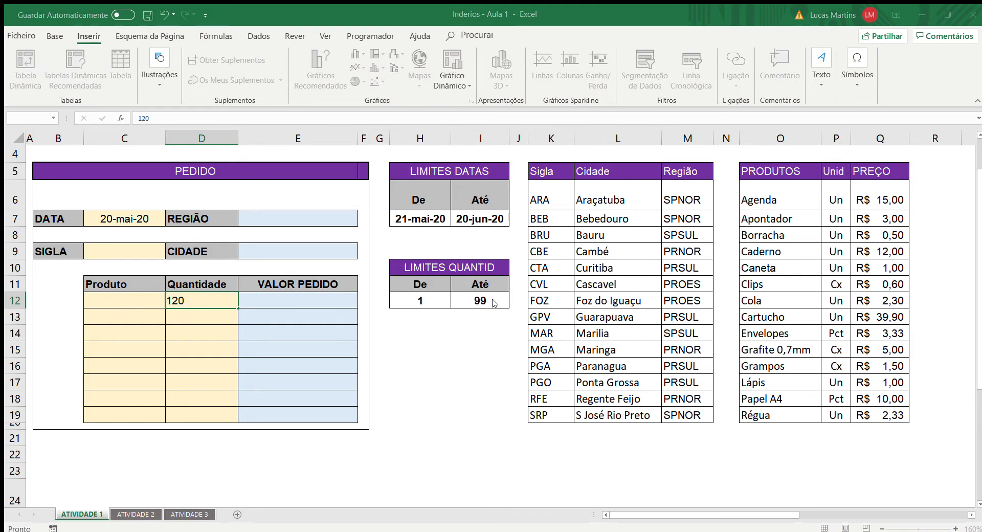
key("Escape")
left_click(465, 375)
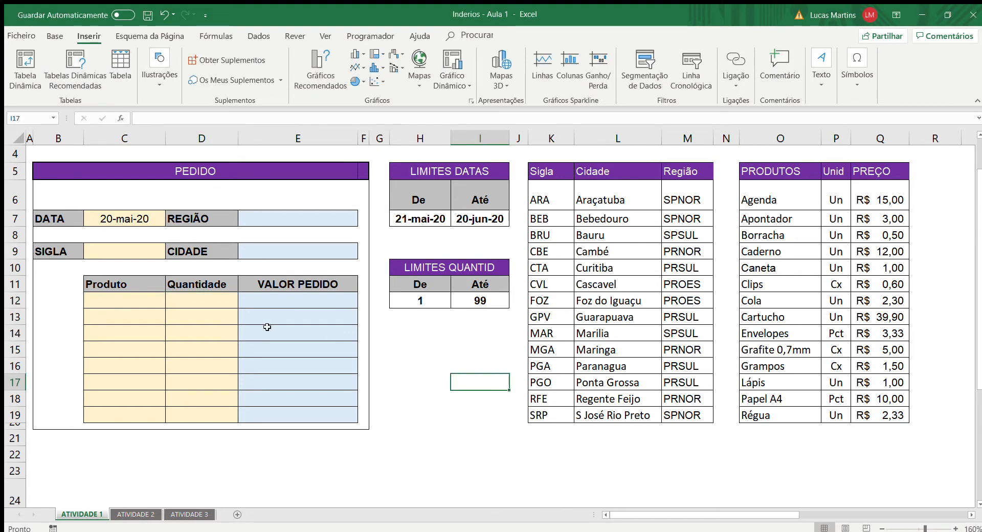
Clear the test date from the DATA field of the PEDIDO form
left_click(135, 216)
key("Delete")
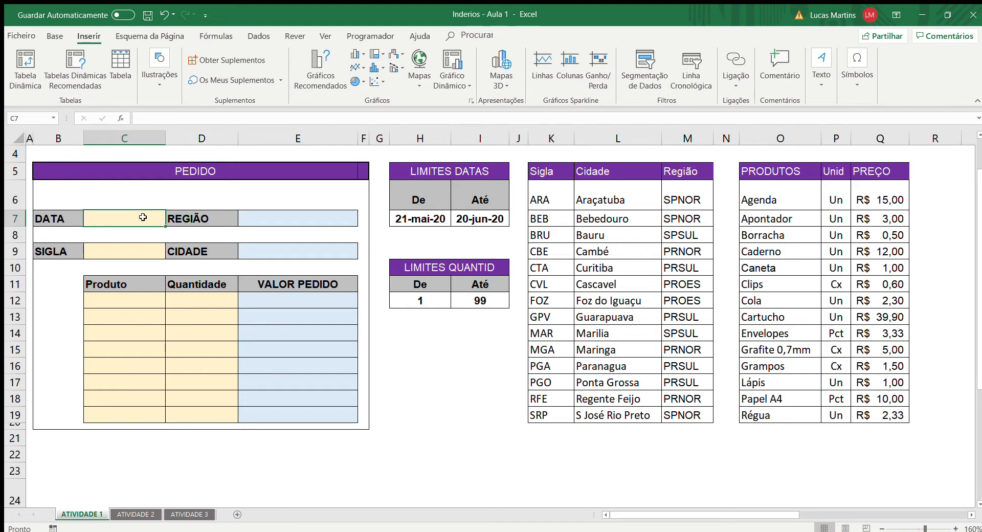
left_click(480, 413)
left_click(492, 466)
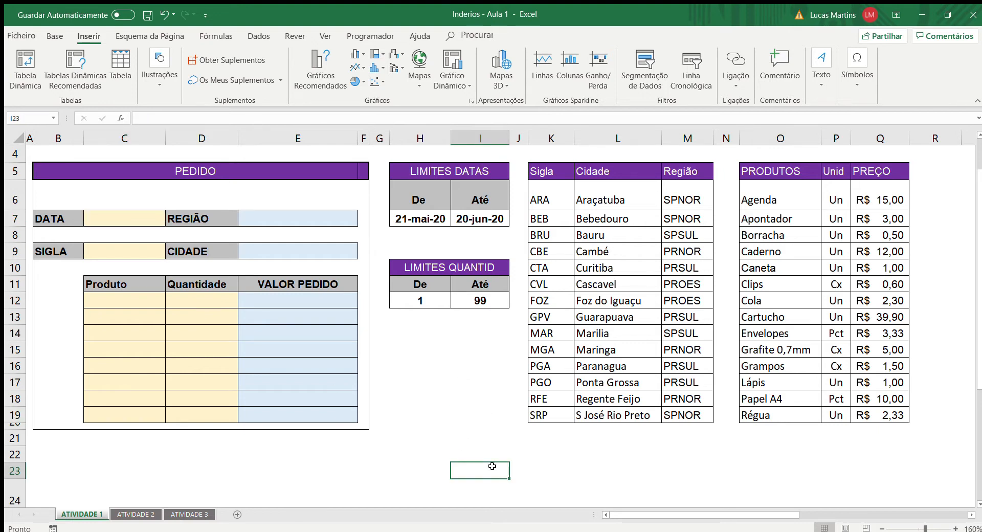
Enter the heading "VALIDAÇÃO DE DADOS" in cell I23, below the limit tables
type("VAL")
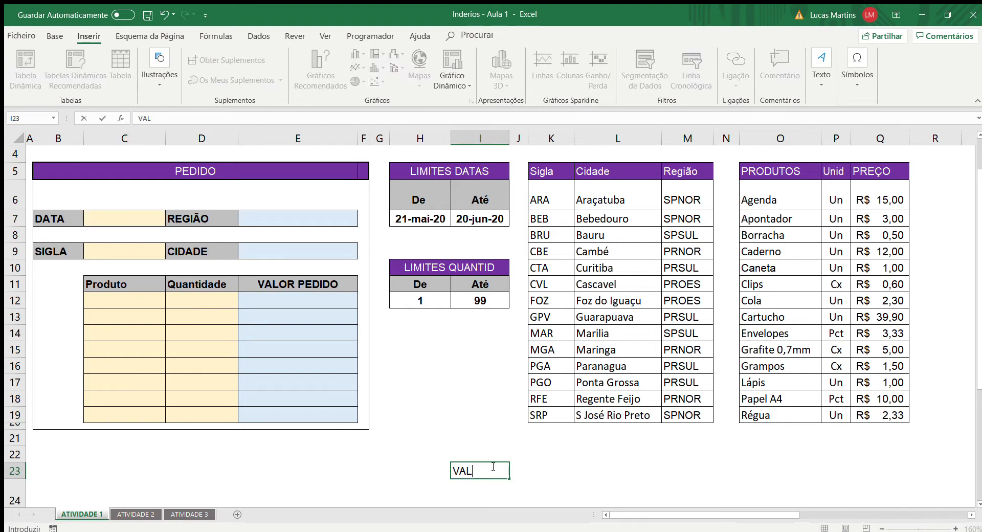
type("IDAÇÃO DE DADOS")
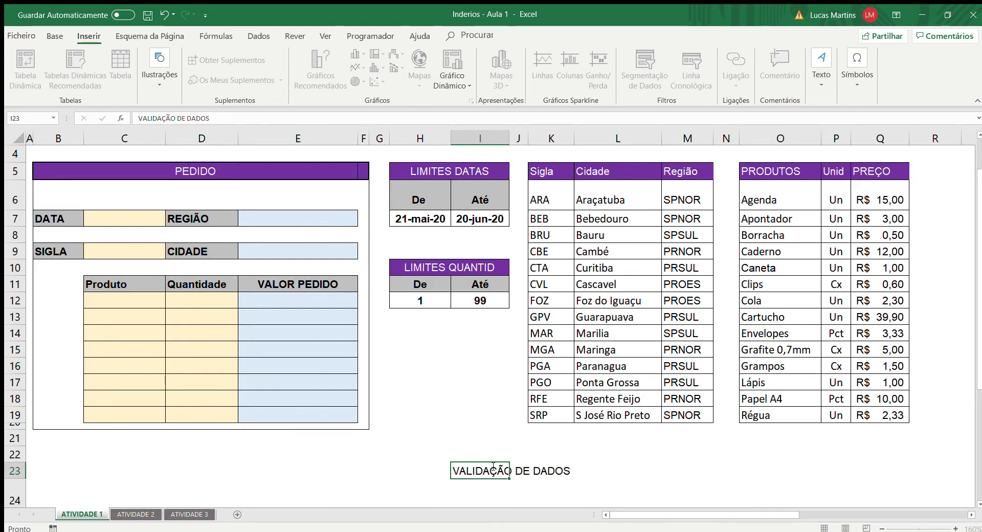
key("Return")
key("Up")
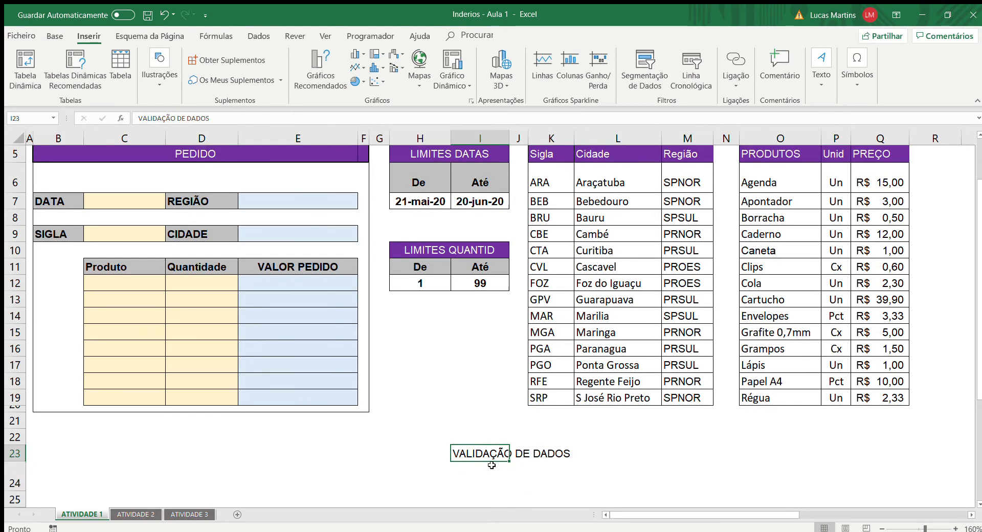
Format the VALIDAÇÃO DE DADOS heading across I23:K23 with a purple fill and white text
left_click(55, 36)
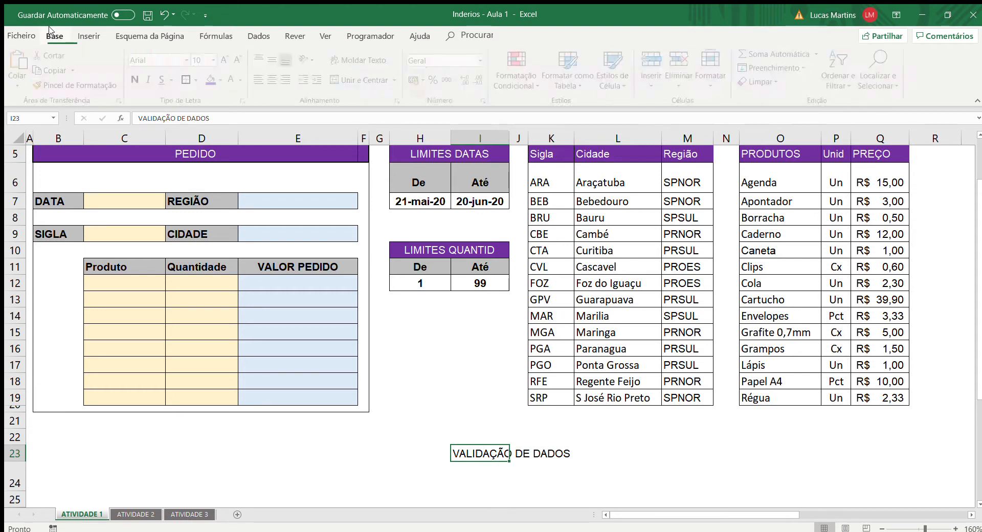
left_click(211, 80)
left_click_drag(490, 455, 562, 454)
left_click(211, 79)
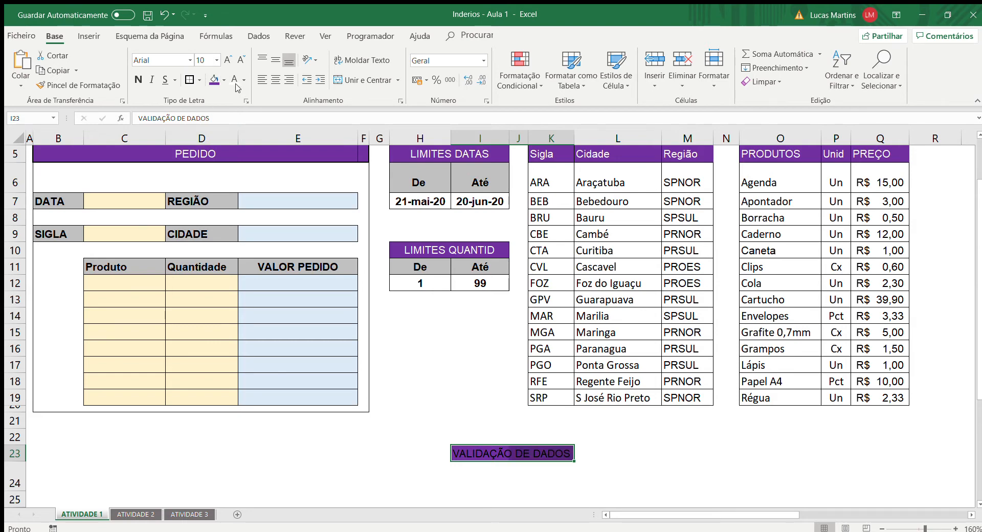
left_click(234, 79)
left_click(609, 441)
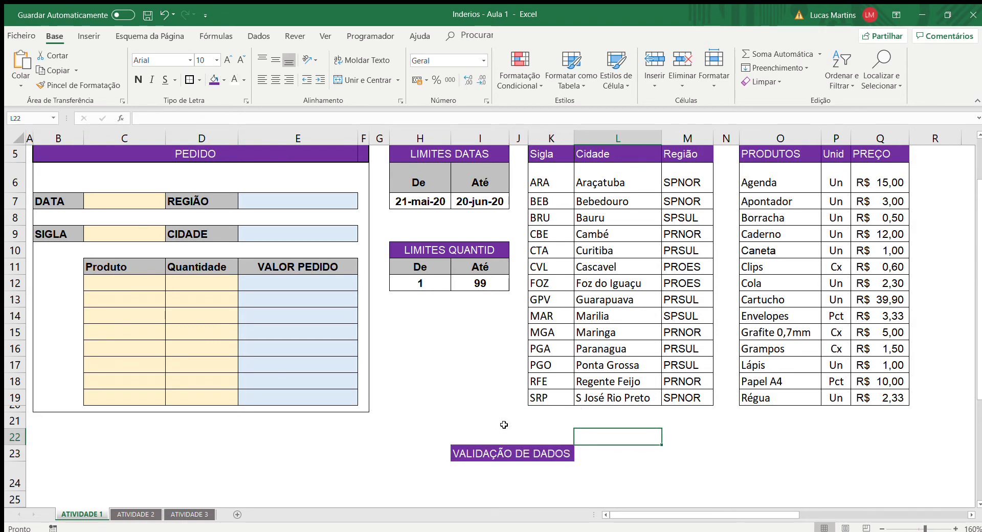
Set data validation on the DATA cell C7, using the LIMITES DATAS cells H7 and I7 as the start and end dates
scroll(506, 424, "up", 1)
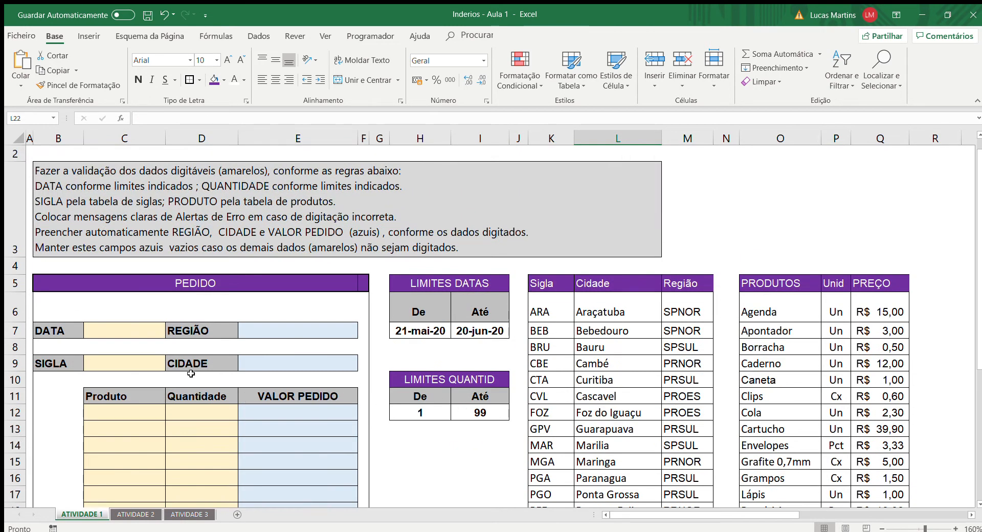
left_click(123, 330)
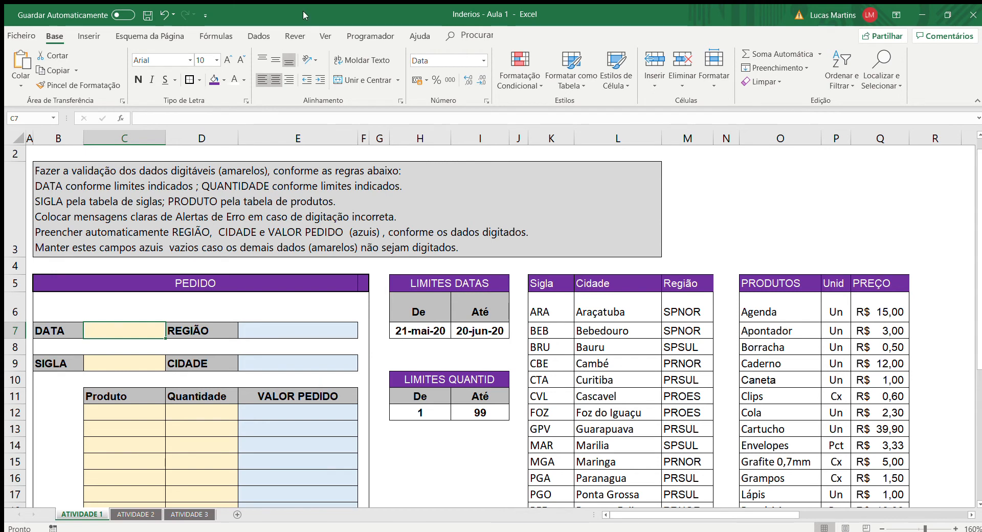
left_click(260, 37)
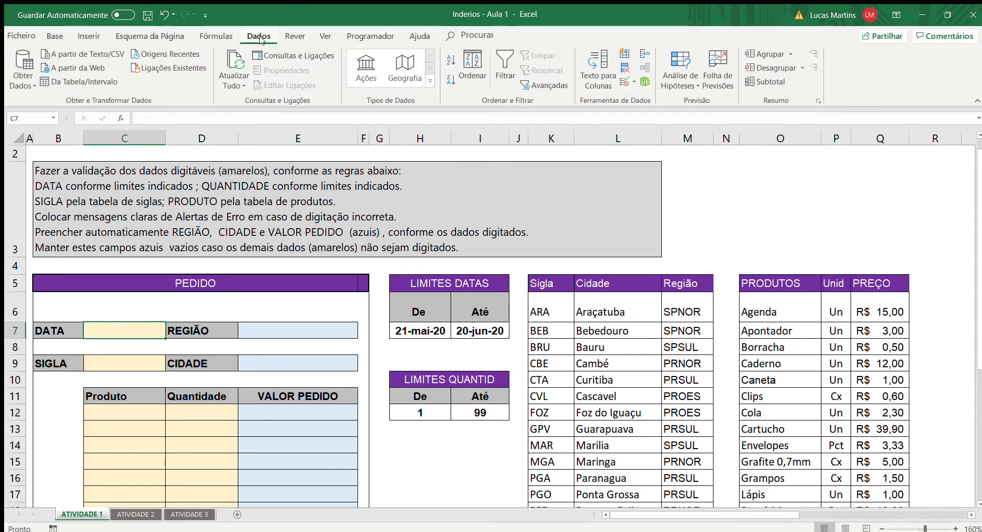
left_click(619, 81)
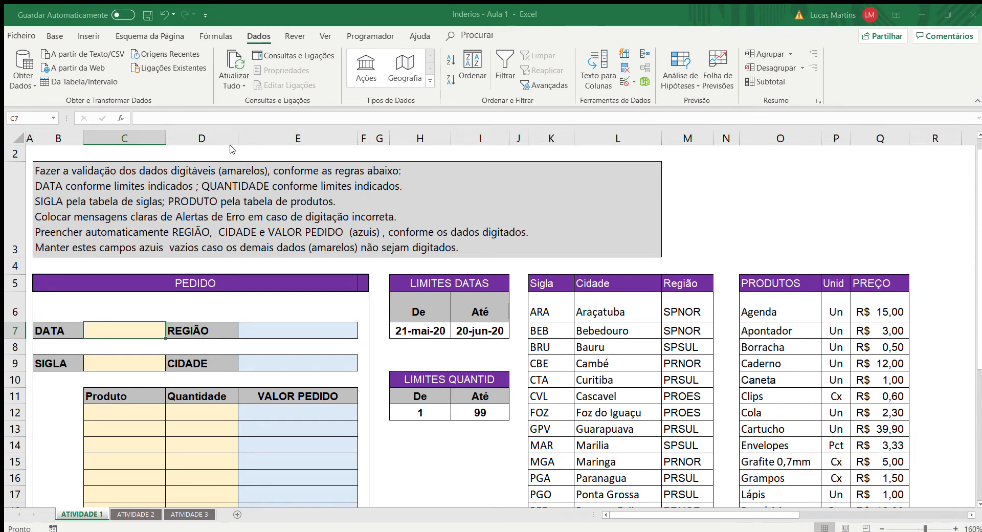
left_click(268, 182)
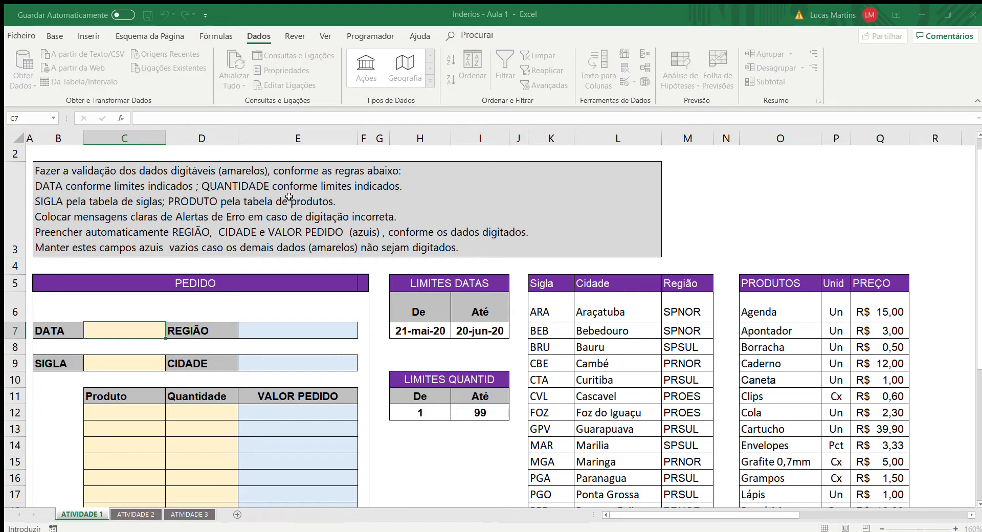
left_click(413, 333)
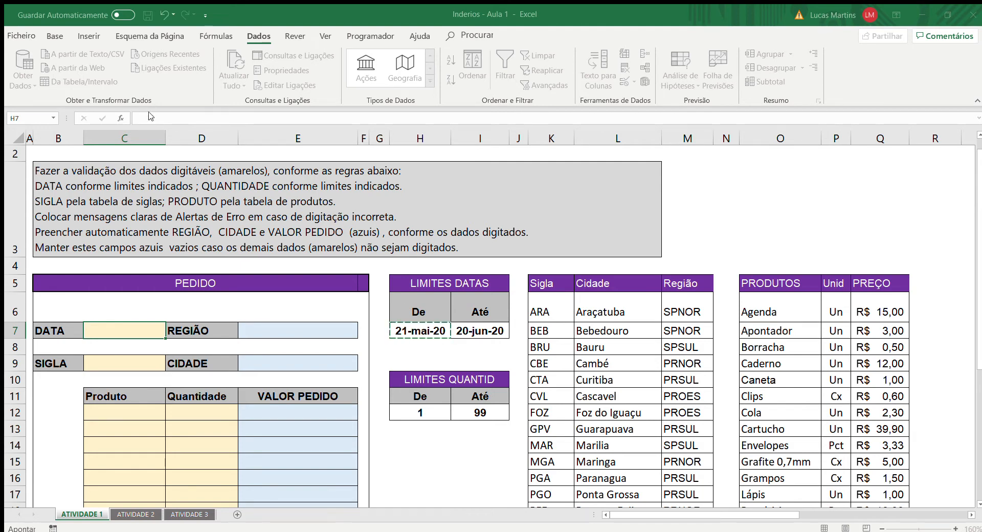
left_click(268, 197)
left_click(474, 331)
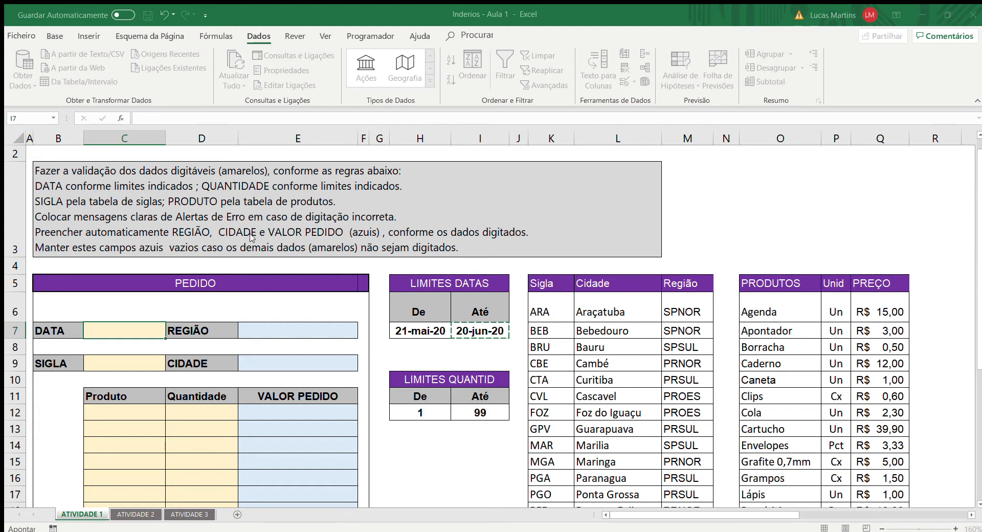
key("Return")
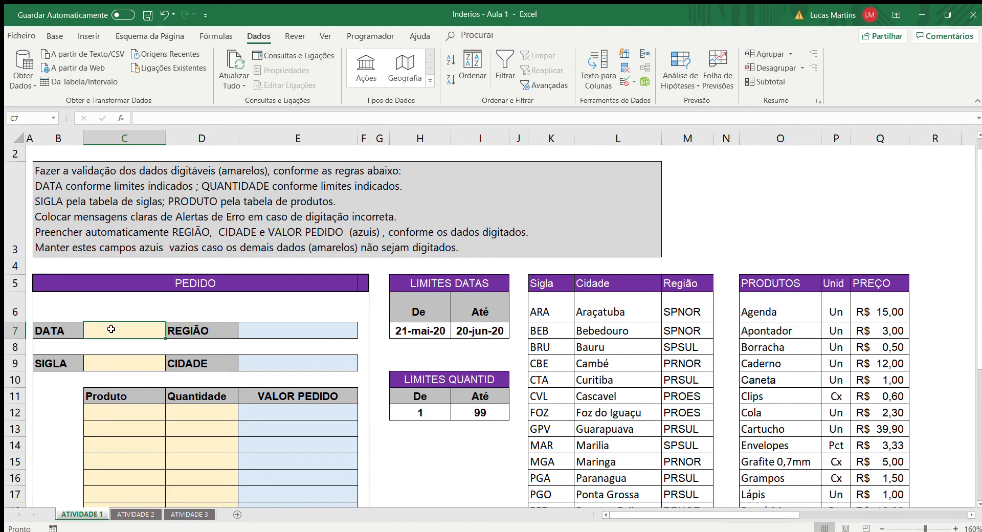
Test the DATA cell's validation with the date 20/05 and discard the entry
type("20/05")
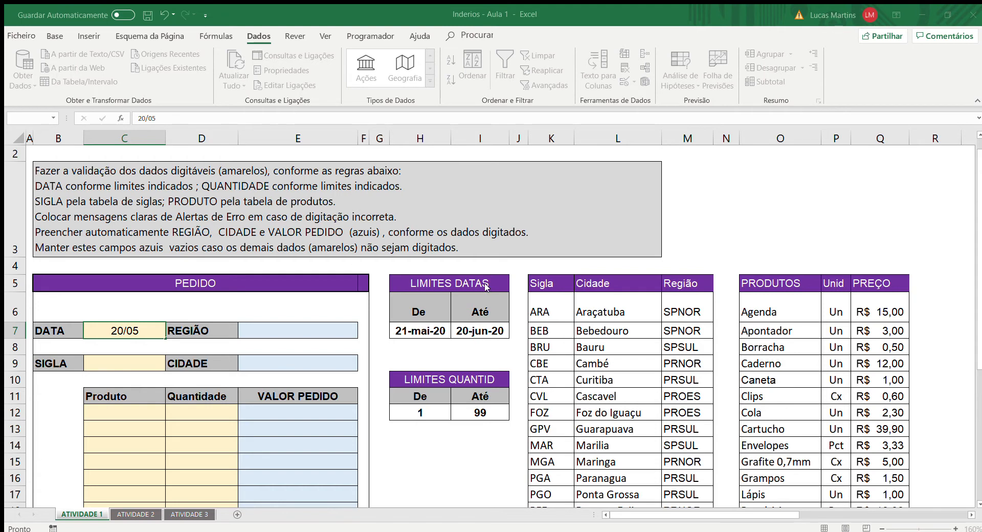
key("Escape")
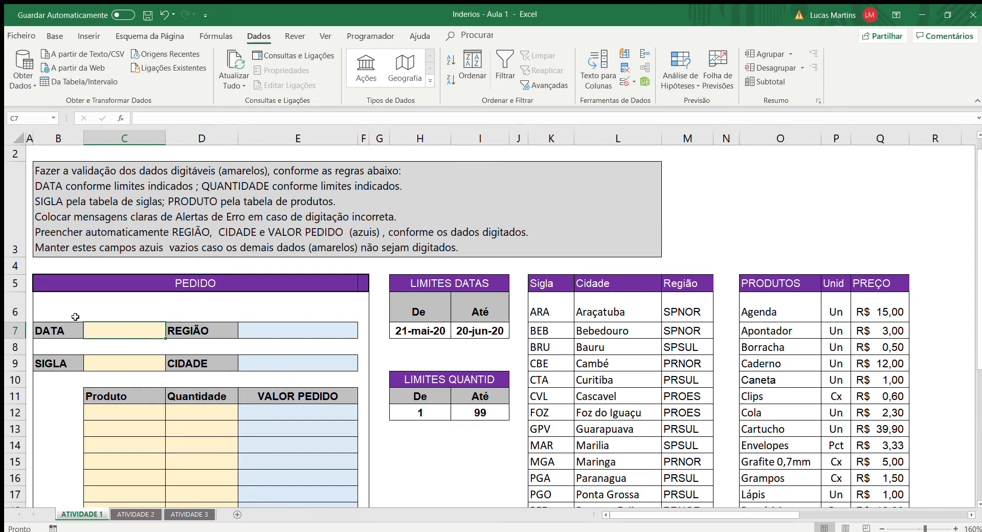
Review the DATA, SIGLA, REGIÃO, VALOR PEDIDO and Quantidade fields of the PEDIDO form and the LIMITES QUANTID table
left_click(137, 363)
left_click(127, 333)
left_click(131, 367)
left_click(307, 333)
left_click(294, 418)
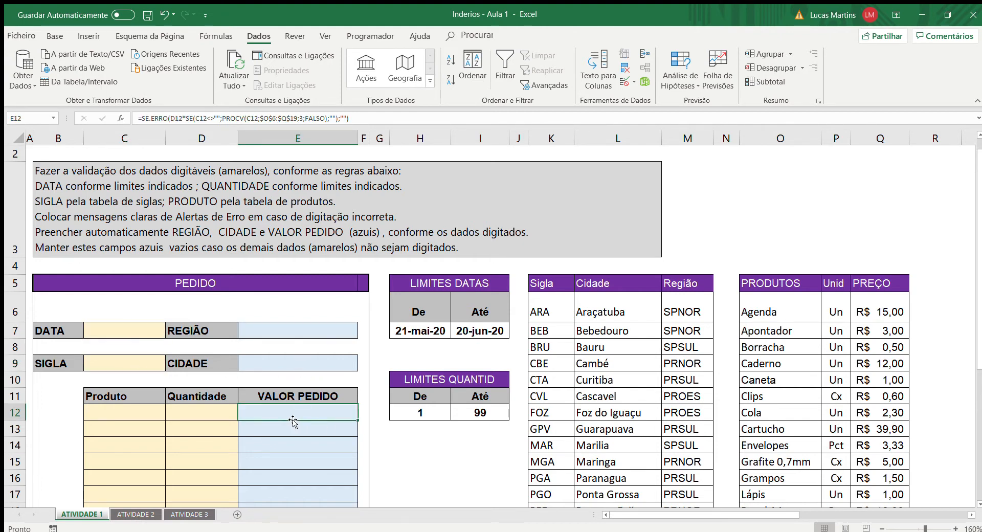
left_click(187, 410)
left_click_drag(420, 412, 476, 412)
left_click(479, 472)
scroll(479, 471, "down", 1)
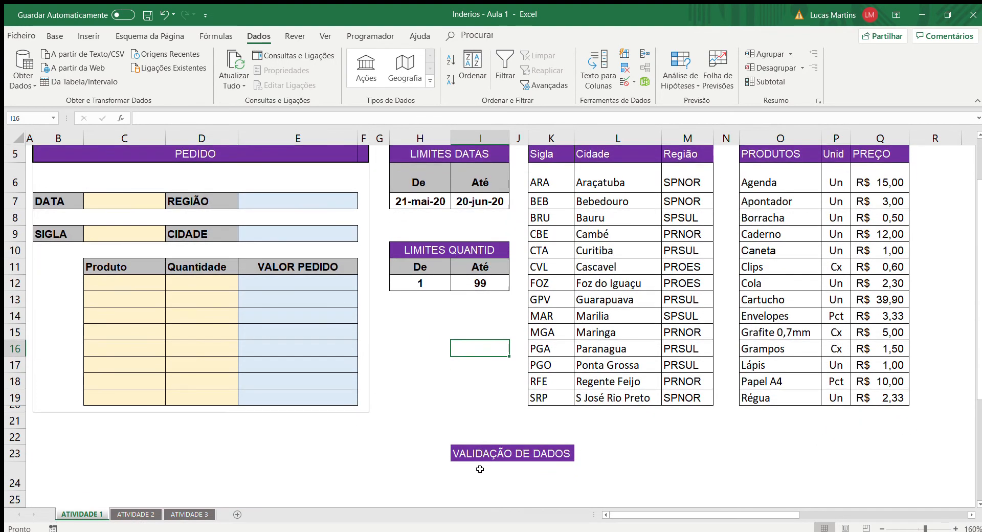
scroll(478, 467, "up", 1)
scroll(374, 449, "down", 1)
Set data validation on the first Quantidade cell D12, using the LIMITES QUANTID cells H12 and I12 as minimum and maximum
left_click(202, 283)
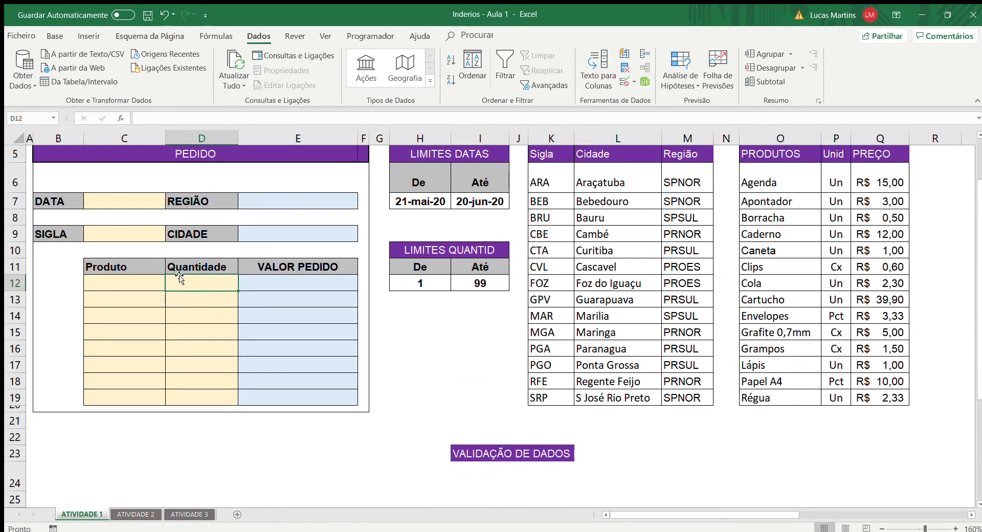
left_click(624, 79)
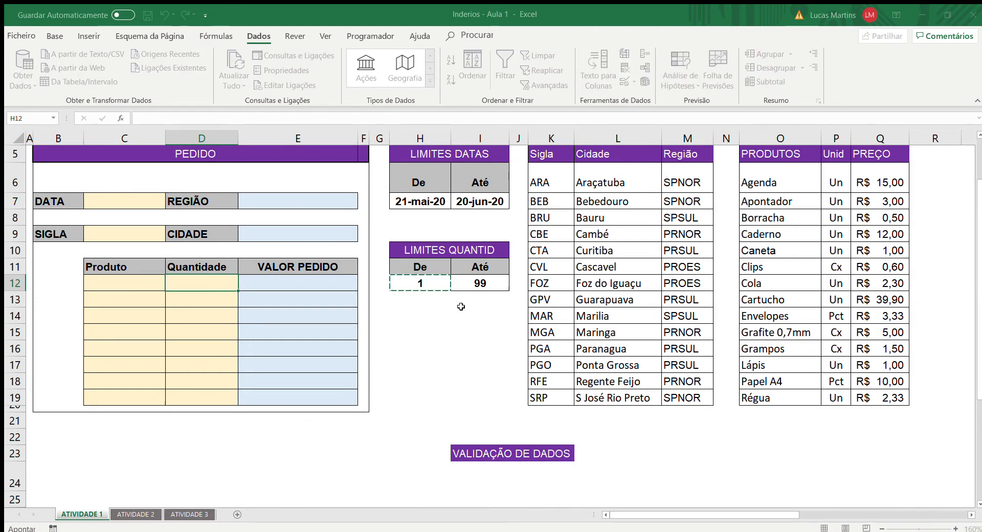
left_click(418, 284)
left_click(269, 202)
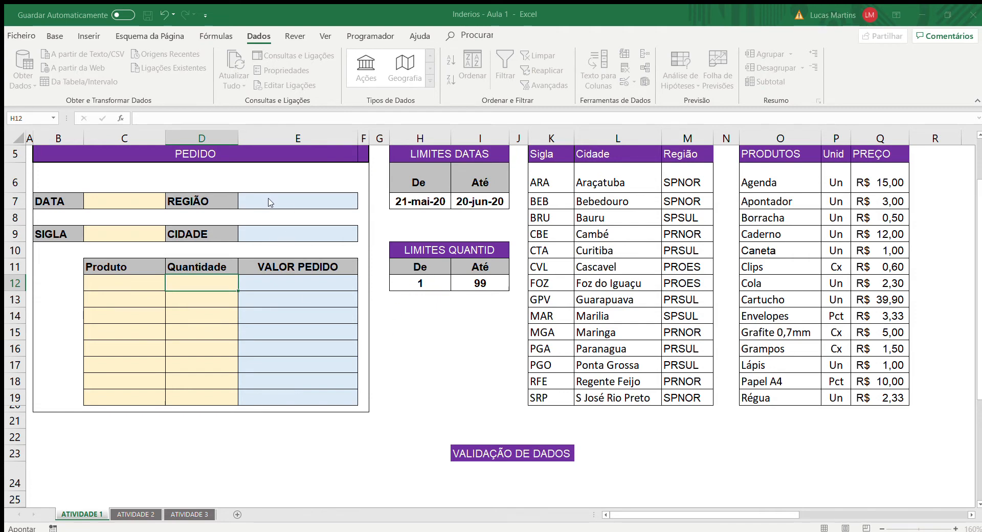
left_click(488, 284)
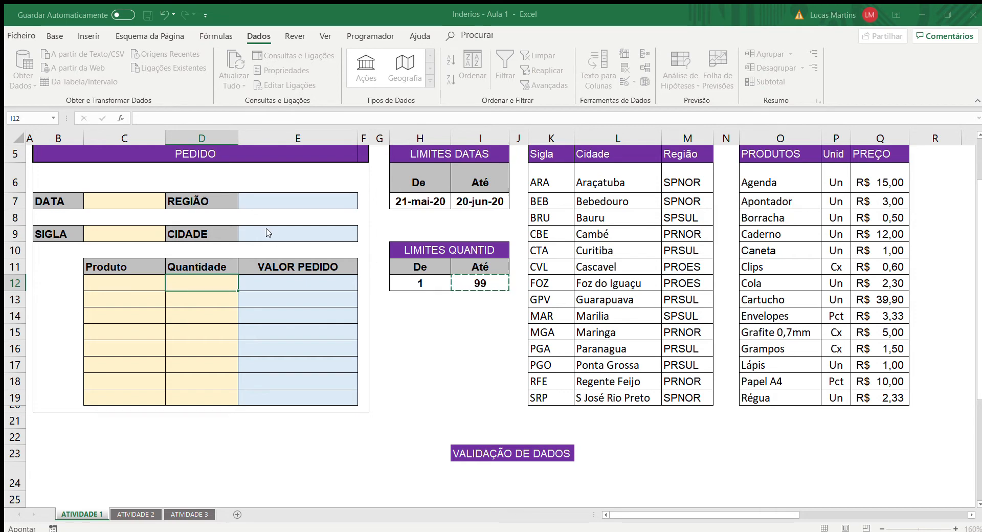
key("Escape")
left_click(432, 329)
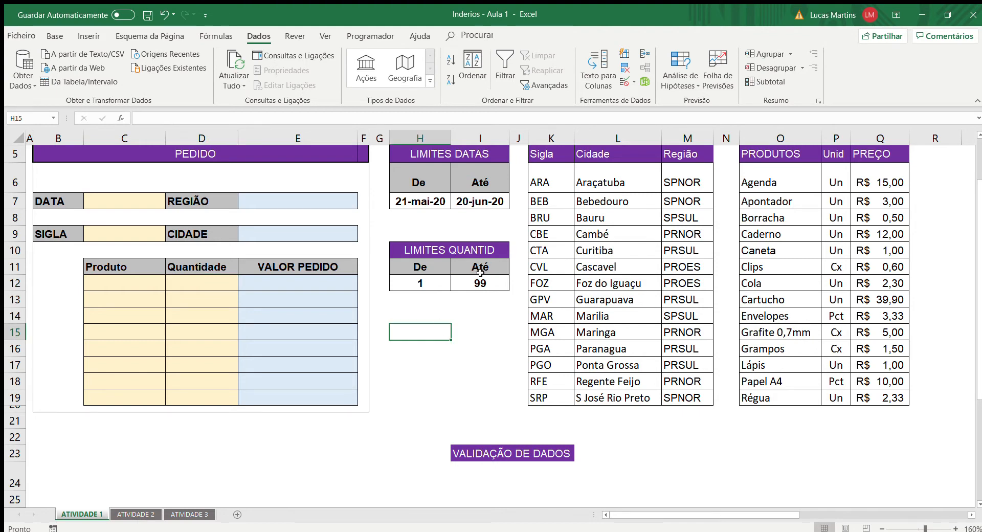
Test the first Quantidade cell's validation with the value 120 and discard the entry
left_click(208, 281)
type("120")
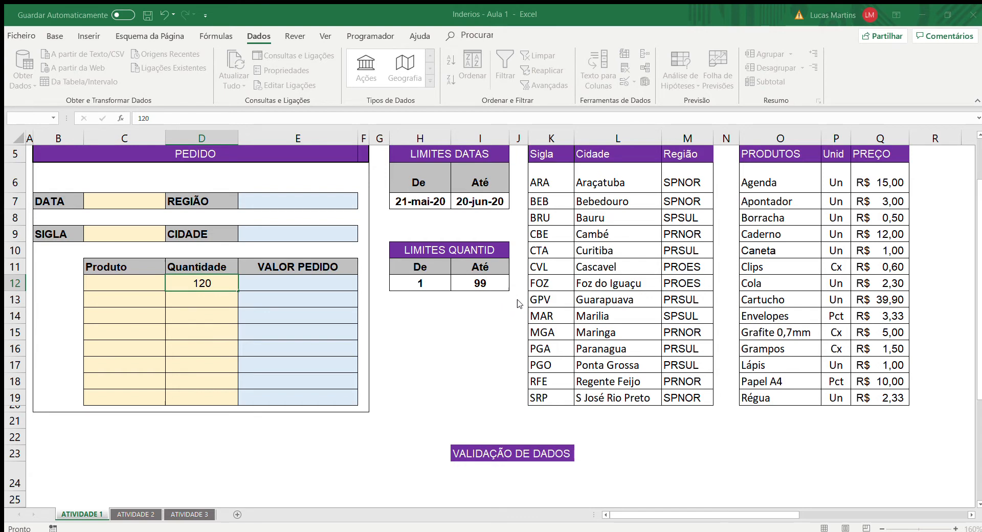
key("Escape")
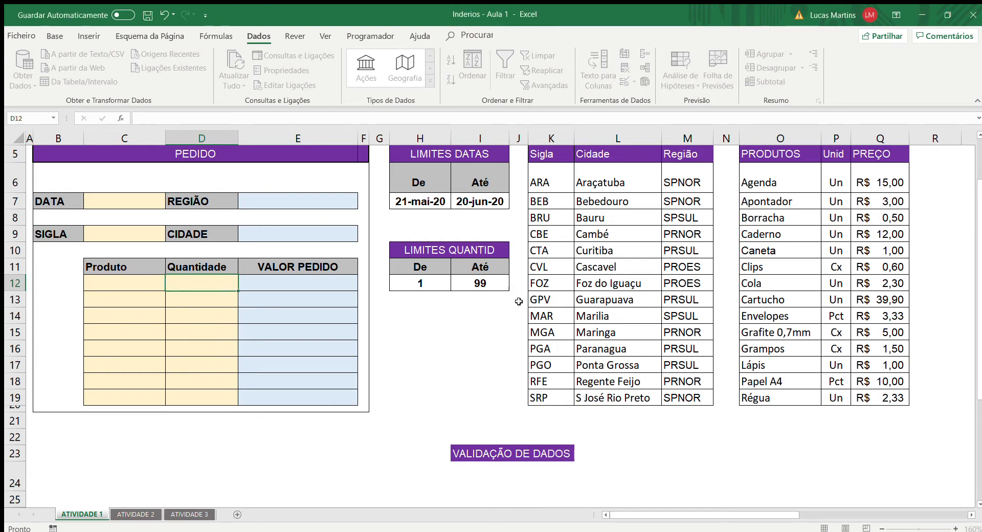
Number the VALIDAÇÃO DE DADOS heading by entering "1." in cell H23 and right-align that number
left_click(464, 453)
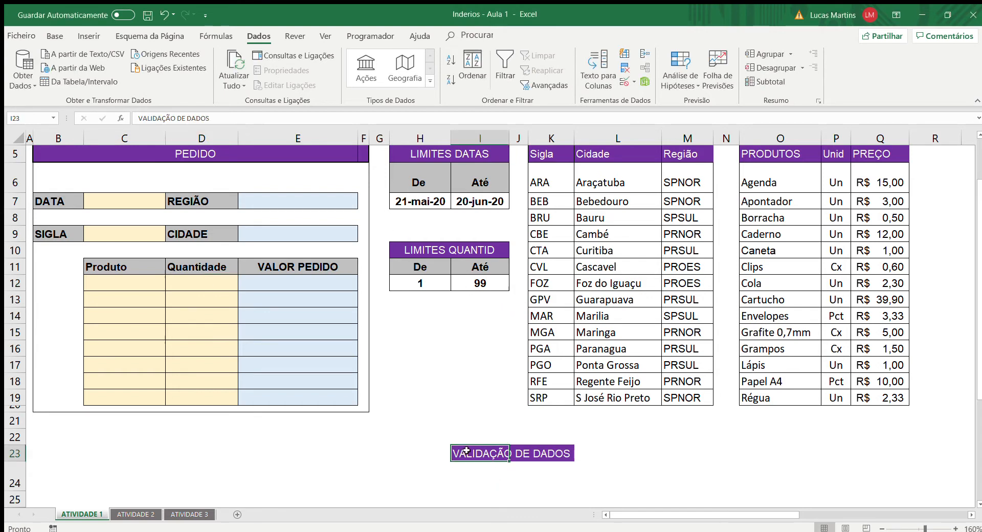
left_click(434, 454)
type("1.")
key("Return")
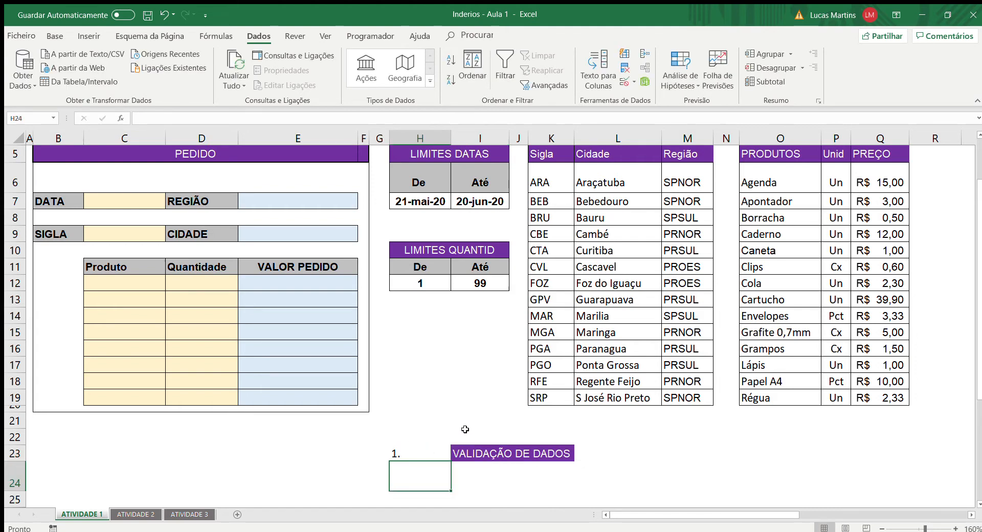
key("Up")
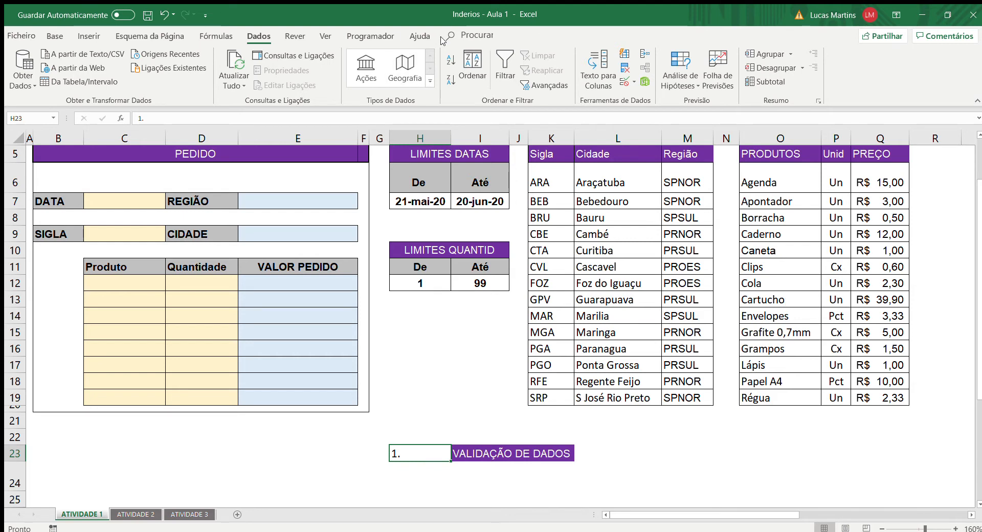
left_click(89, 36)
left_click(54, 36)
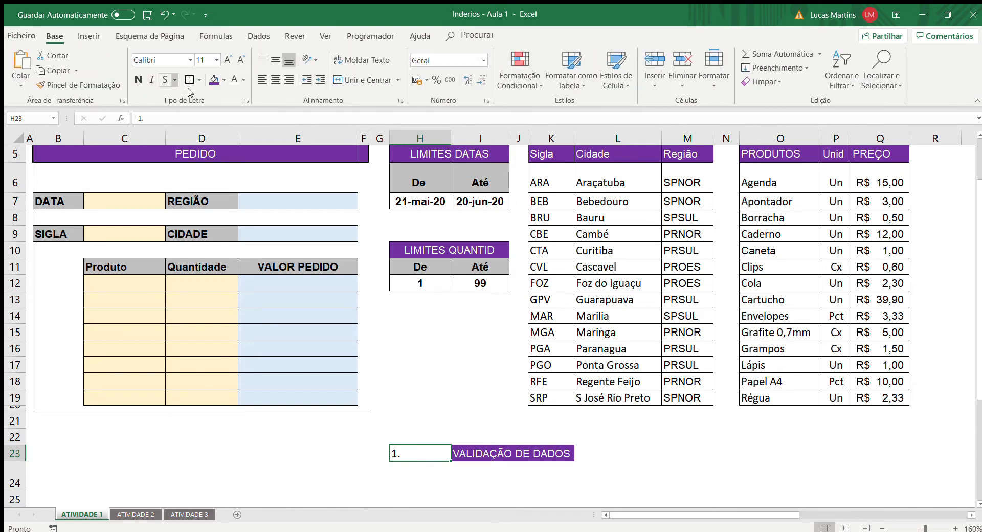
left_click(289, 77)
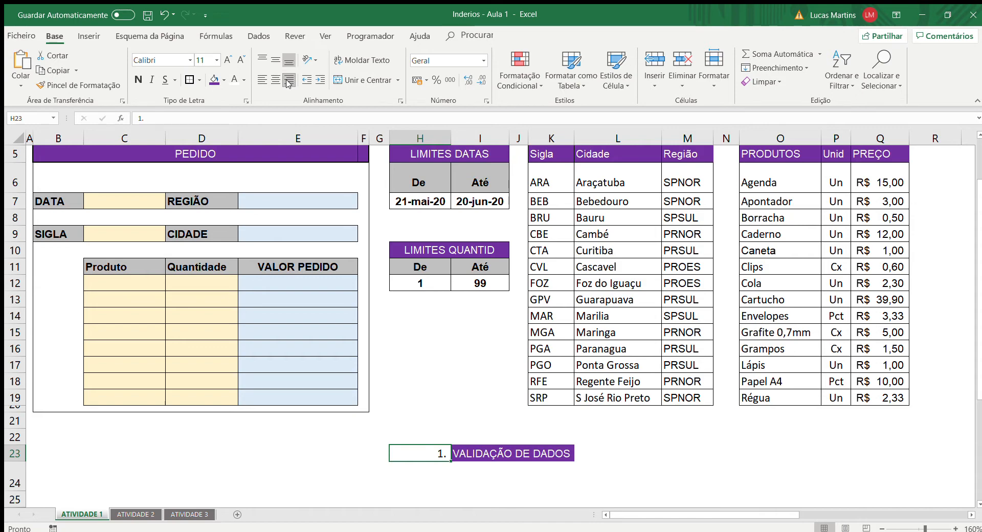
left_click(638, 469)
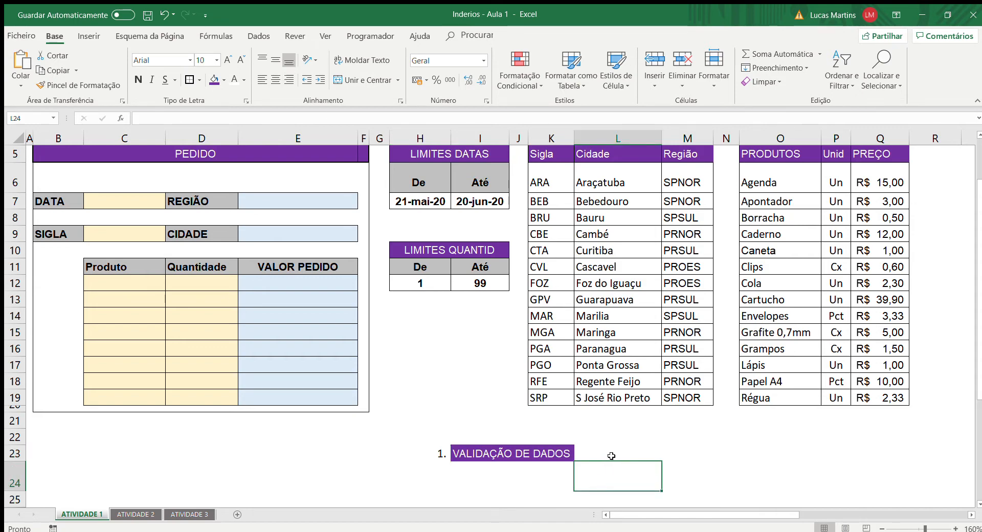
Enter the date 21/05/20 in the DATA field of the PEDIDO form
scroll(608, 457, "up", 2)
scroll(603, 462, "down", 2)
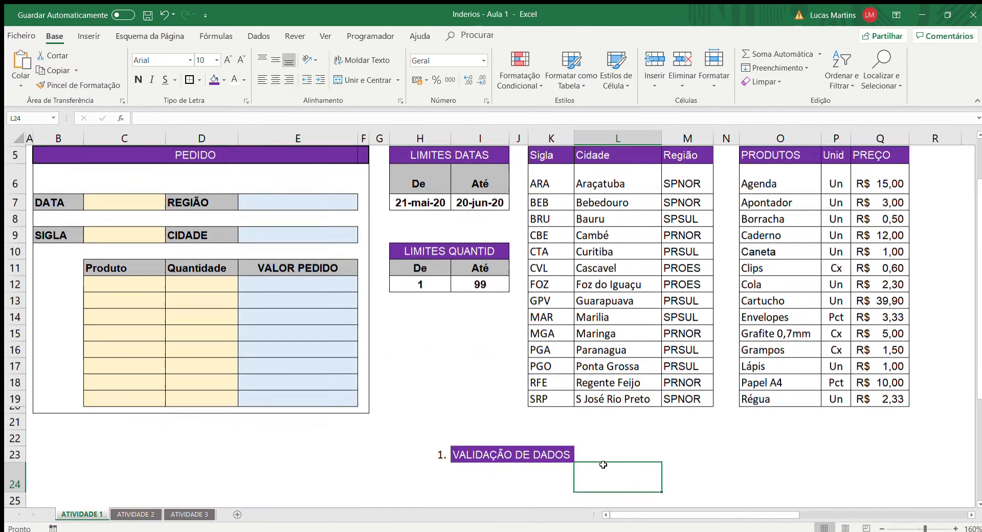
left_click(130, 204)
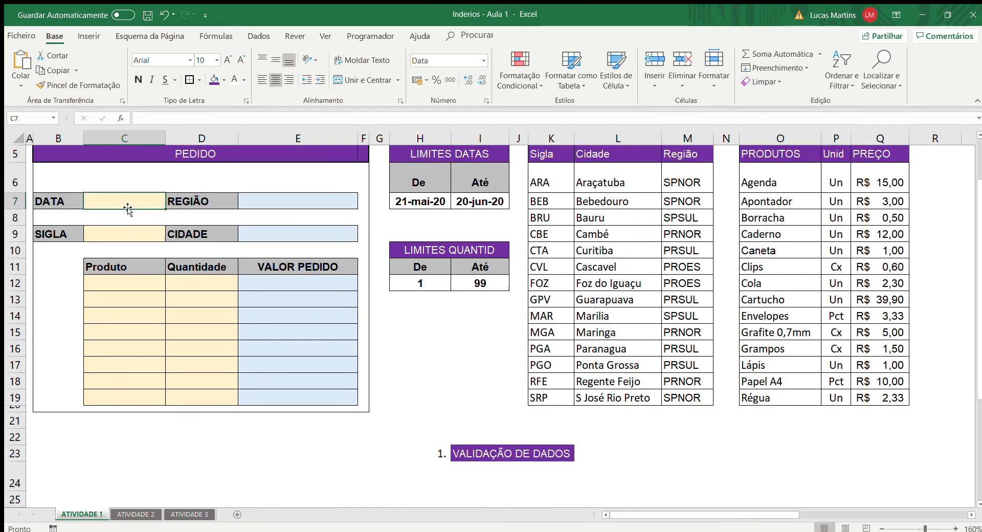
type("21/")
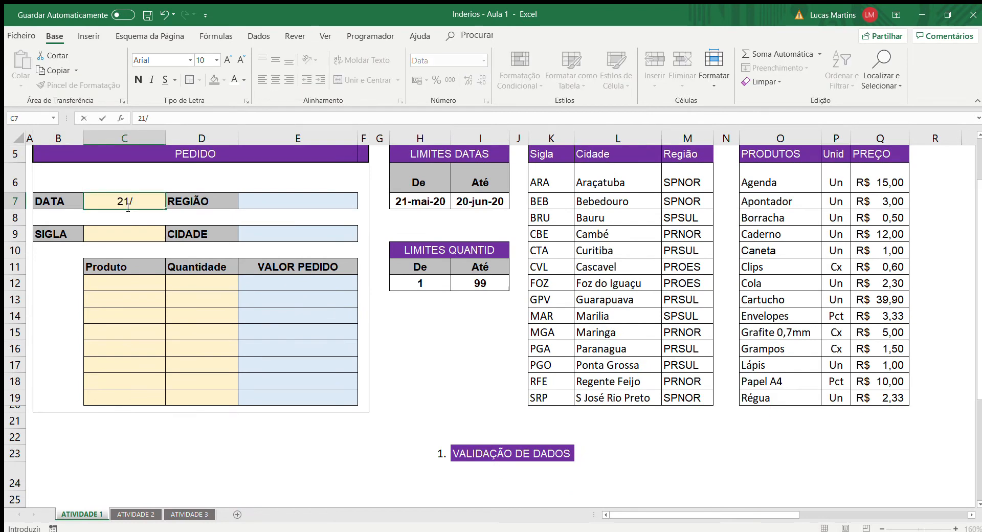
type("05/20")
key("Return")
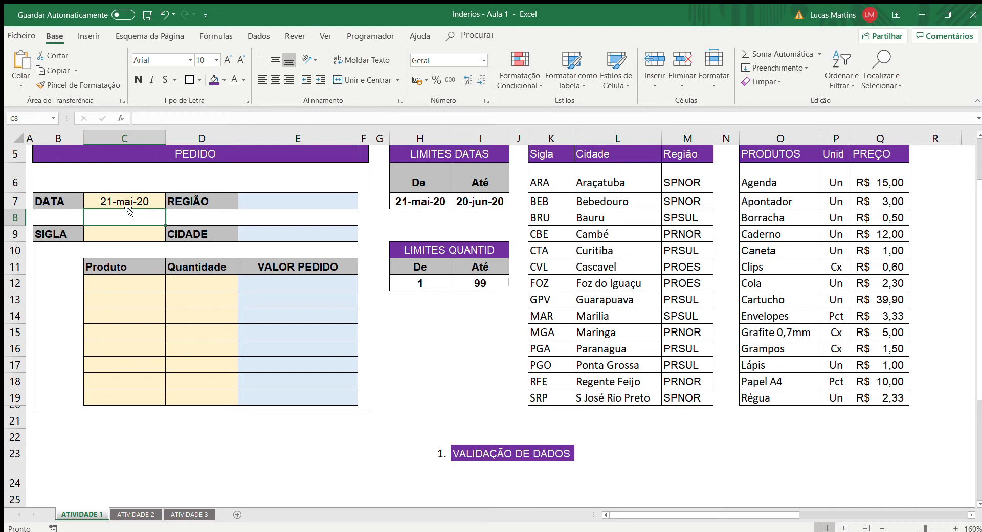
Enter the code ARA in the SIGLA field of the PEDIDO form
key("Return")
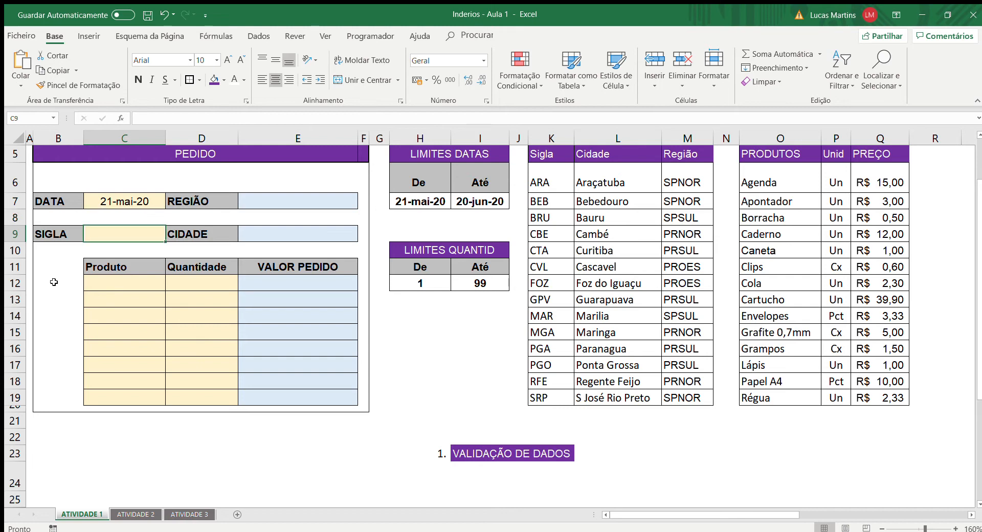
type("ARA")
key("Return")
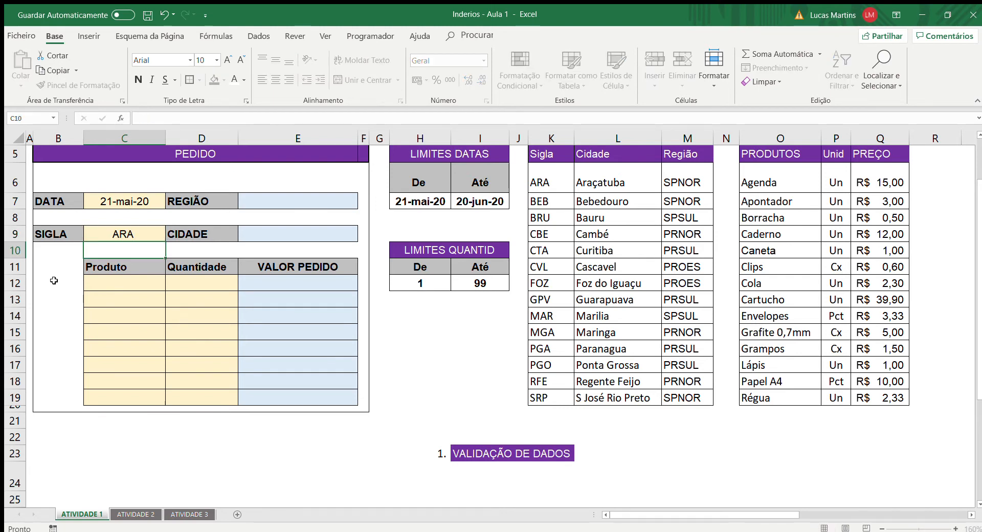
key("Up")
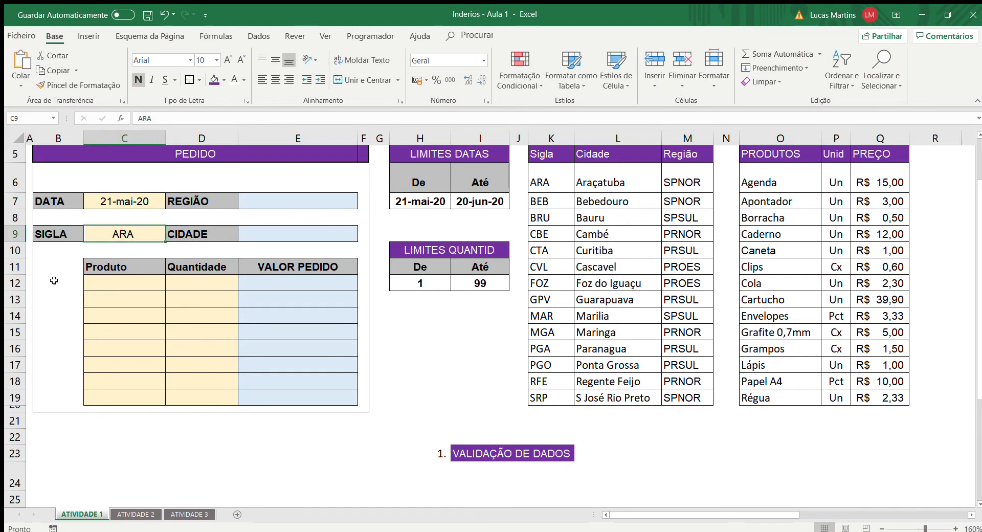
key("F2")
key("Return")
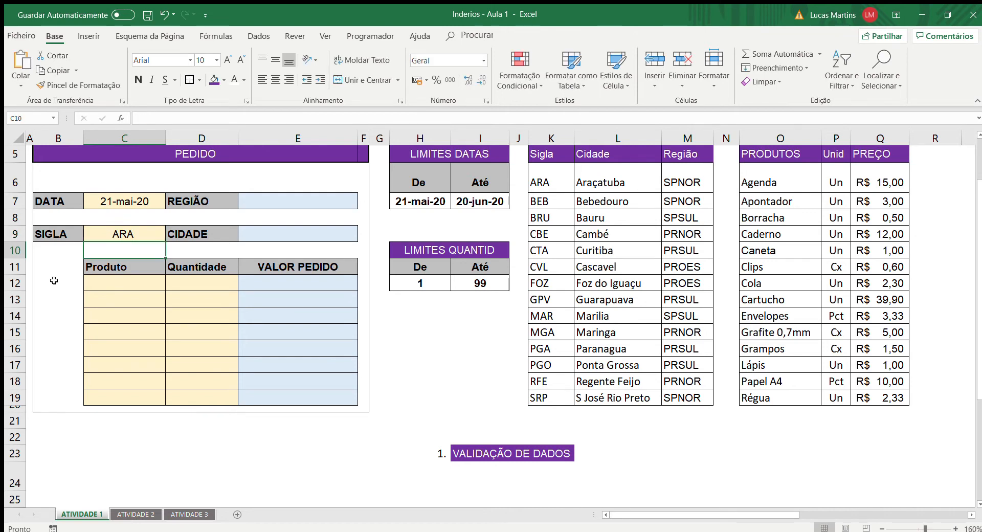
Examine the formulas in the REGIÃO and CIDADE fields against the Região and Cidade columns of the lookup table
key("Up")
key("Up")
key("Up")
key("Right")
key("Right")
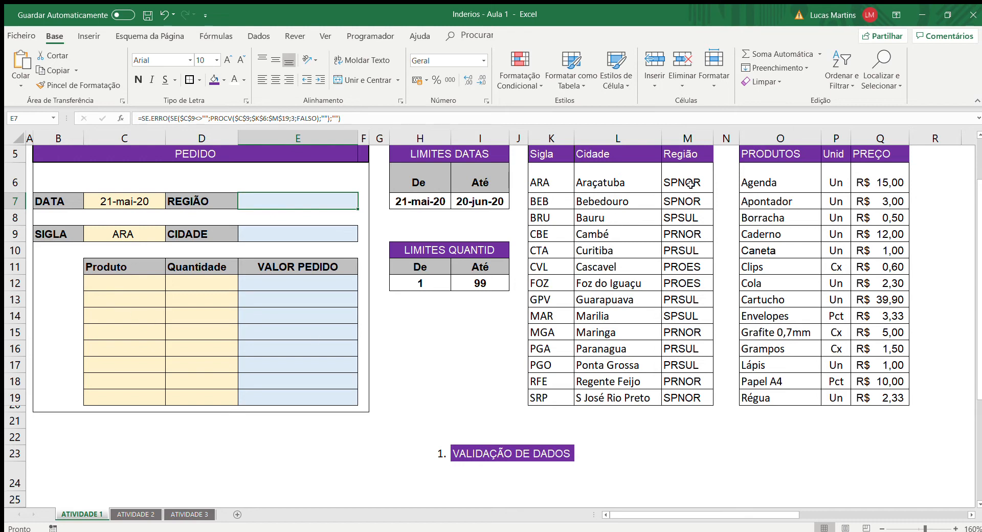
left_click_drag(690, 184, 687, 401)
left_click(325, 236)
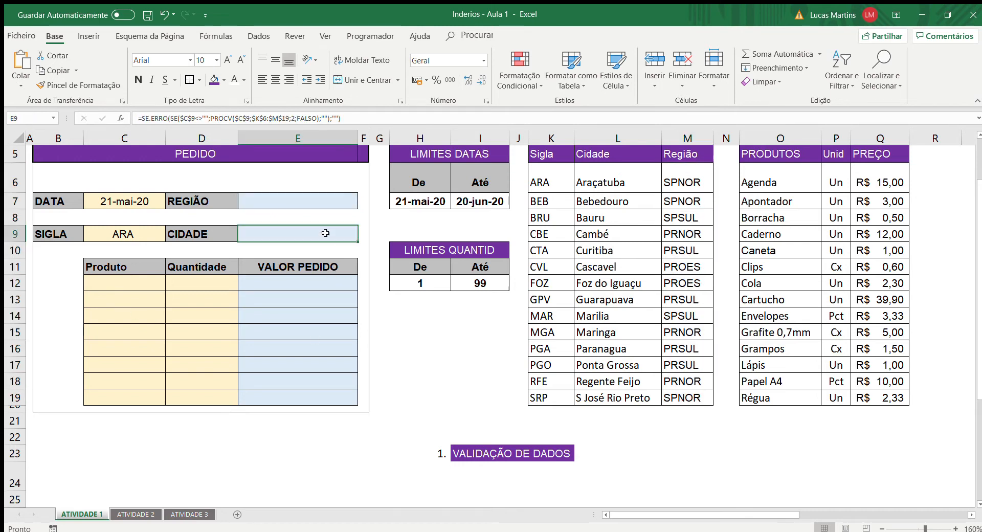
left_click_drag(617, 170, 614, 395)
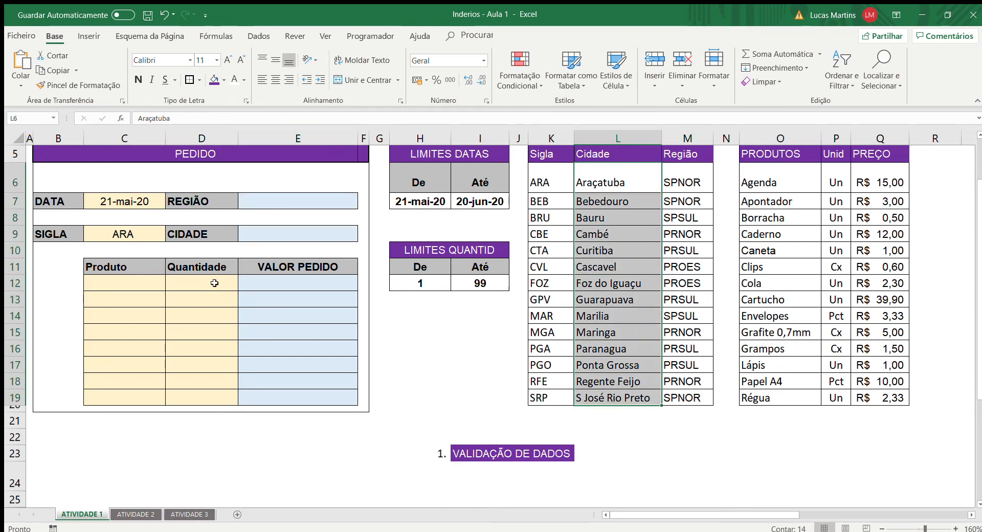
left_click(140, 237)
left_click(431, 357)
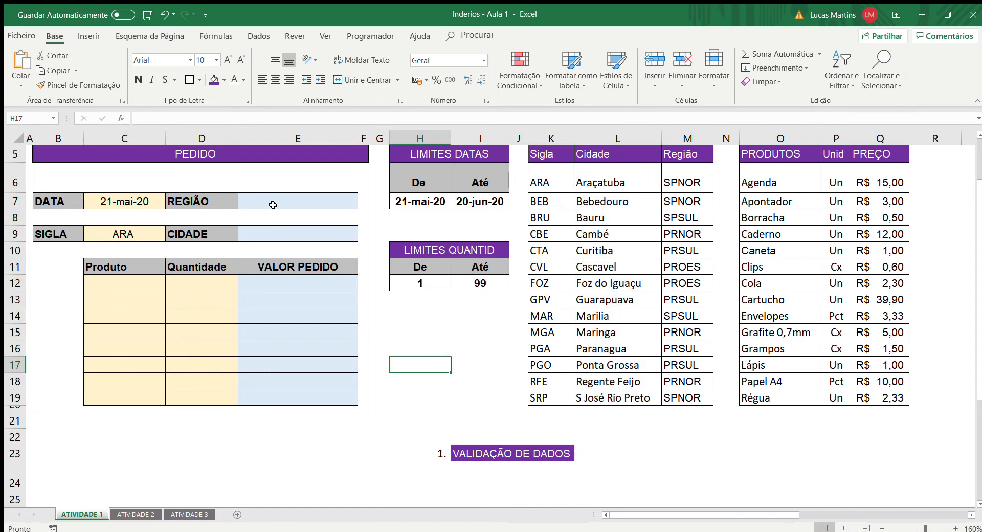
left_click(273, 205)
Enter the item number "2." in cell H24 below the first one and right-align it
left_click(441, 475)
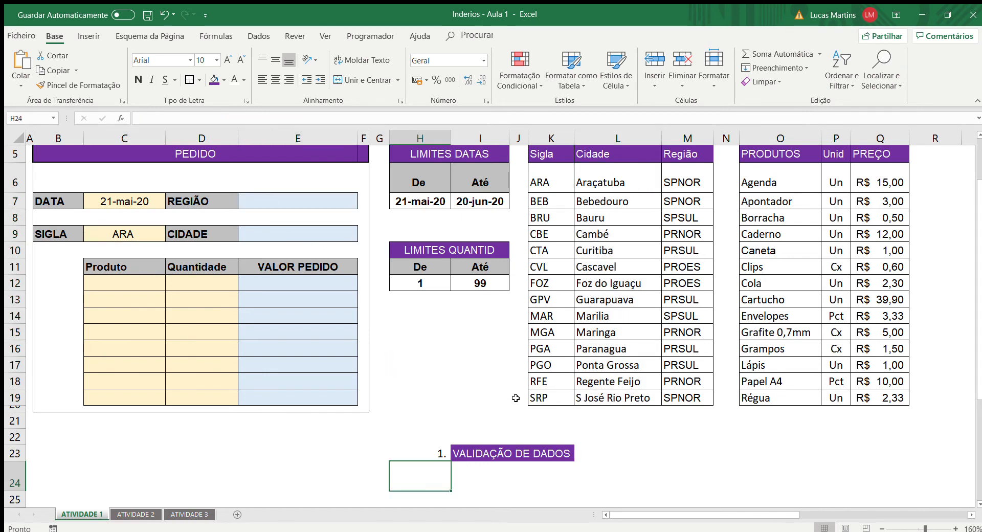
type("2.")
key("Tab")
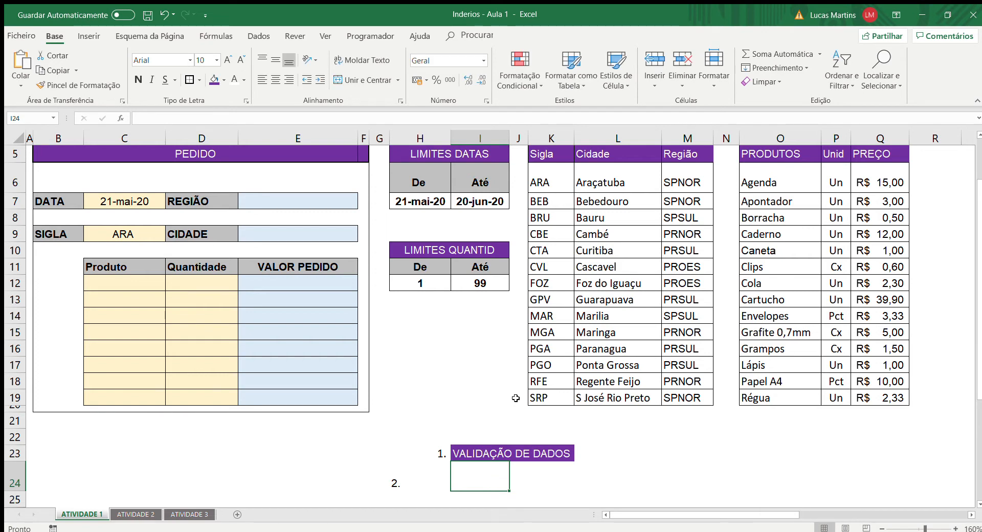
key("Left")
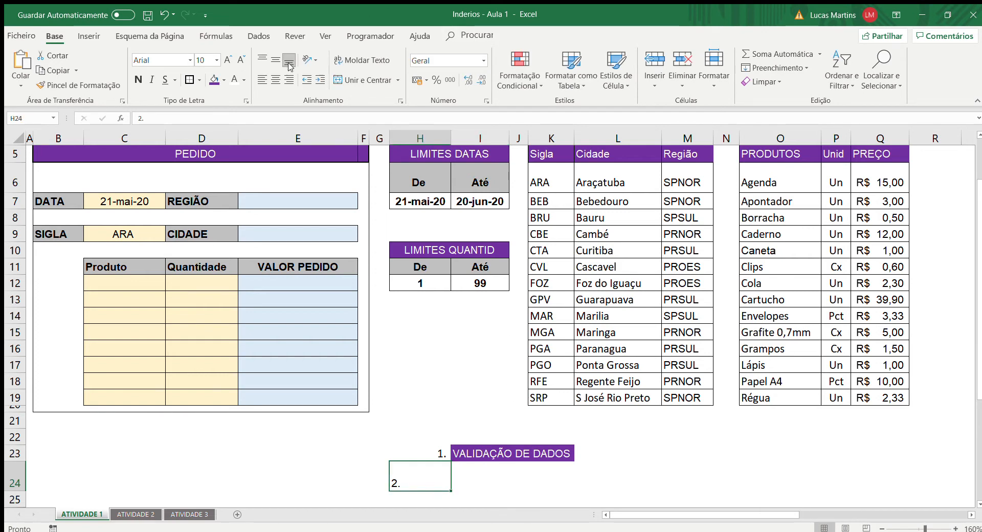
Enter the heading PROCV in cell I24, beside the item number 2
left_click(463, 480)
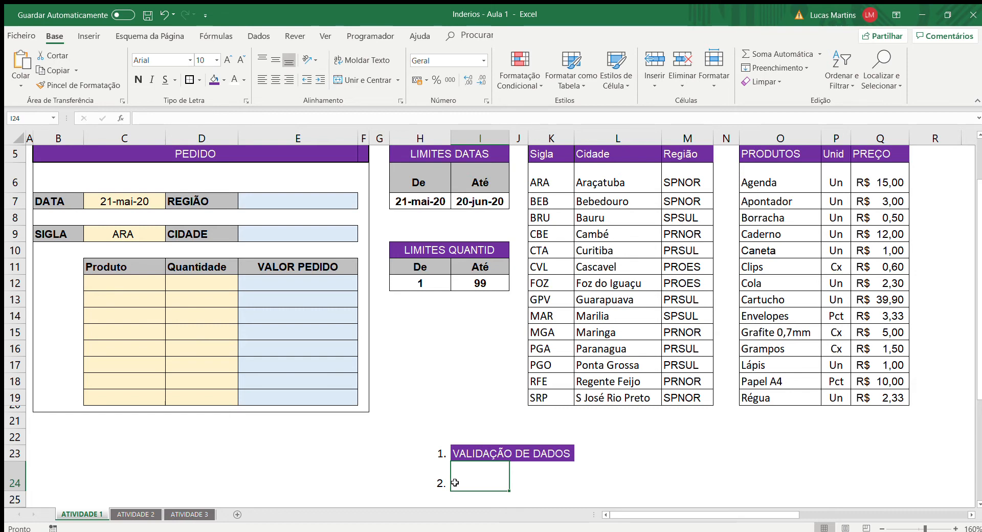
type("procv")
key("BackSpace")
key("BackSpace")
key("BackSpace")
key("BackSpace")
key("BackSpace")
type("P")
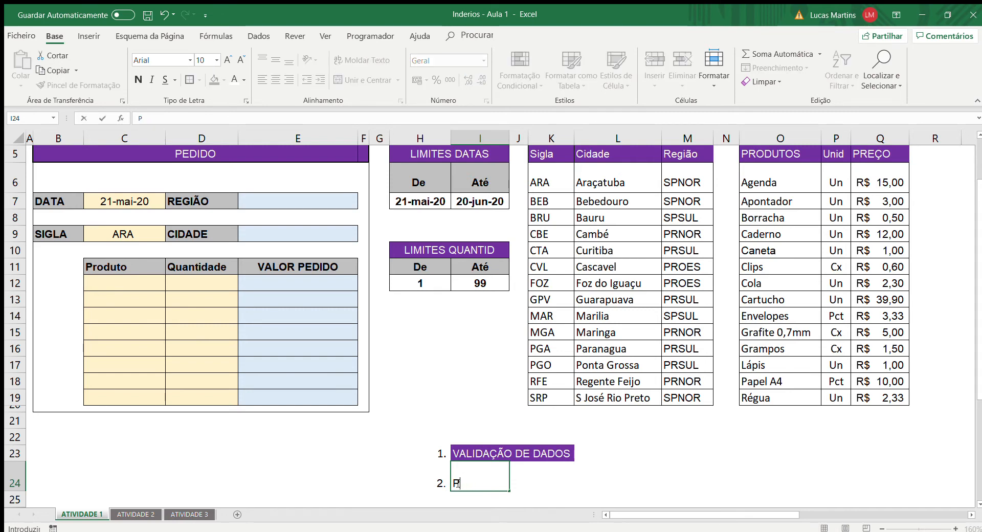
type("ROCV")
key("BackSpace")
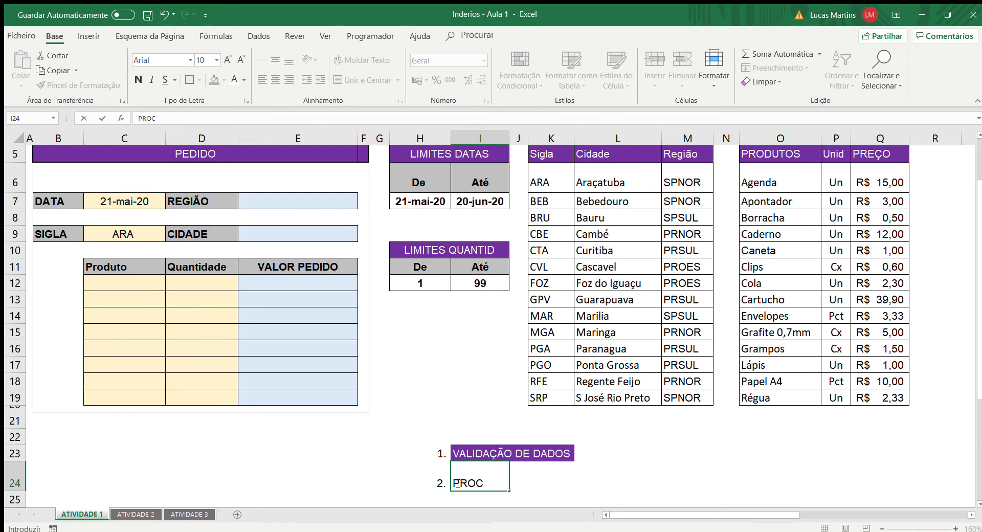
type("V")
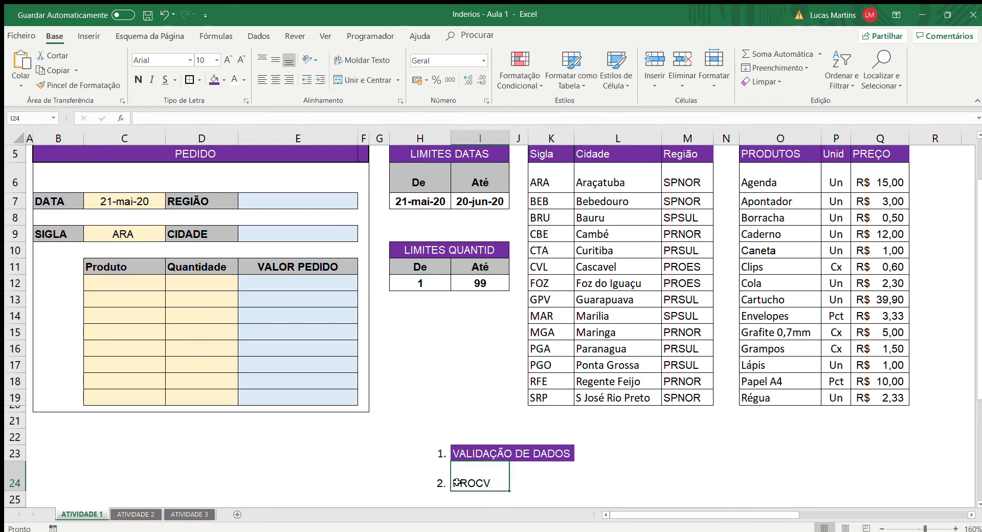
Enter the description "Procurar valor na Vertical" in quotation marks in cell J24, beside PROCV
key("Tab")
type("\"pROCV")
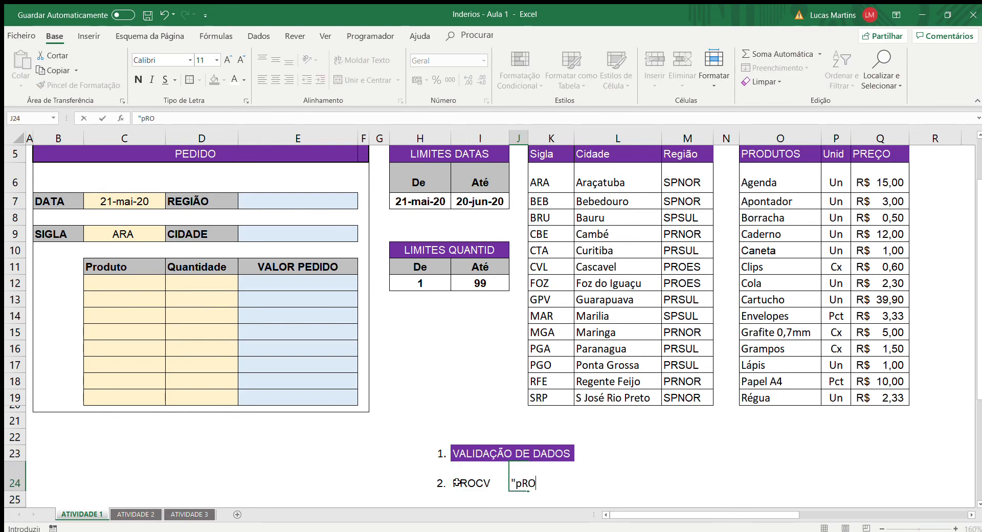
key("BackSpace")
key("BackSpace")
key("BackSpace")
key("BackSpace")
type("rocurar valor ")
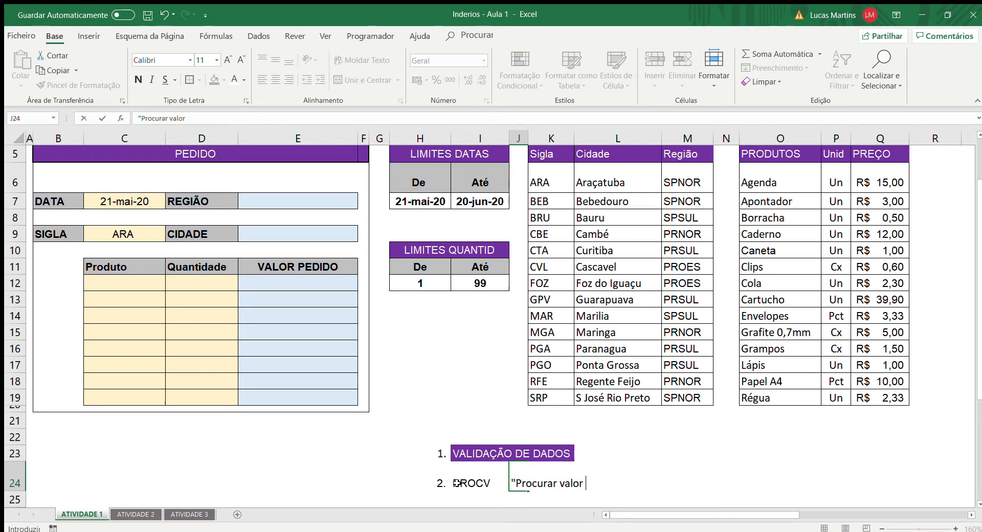
type("na Vertica")
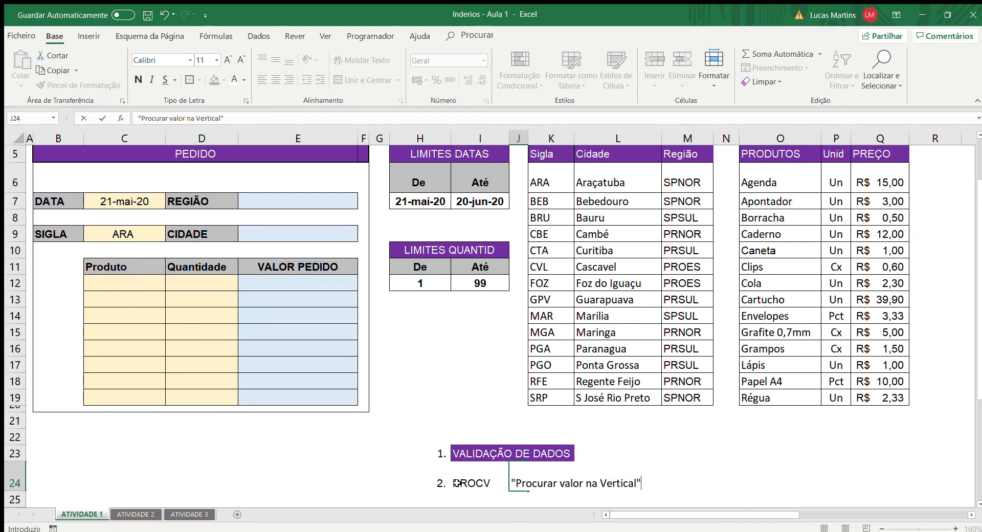
type("l\"")
key("Return")
Clear the existing formulas from the REGIÃO cell E7 and the CIDADE cell E9
key("Up")
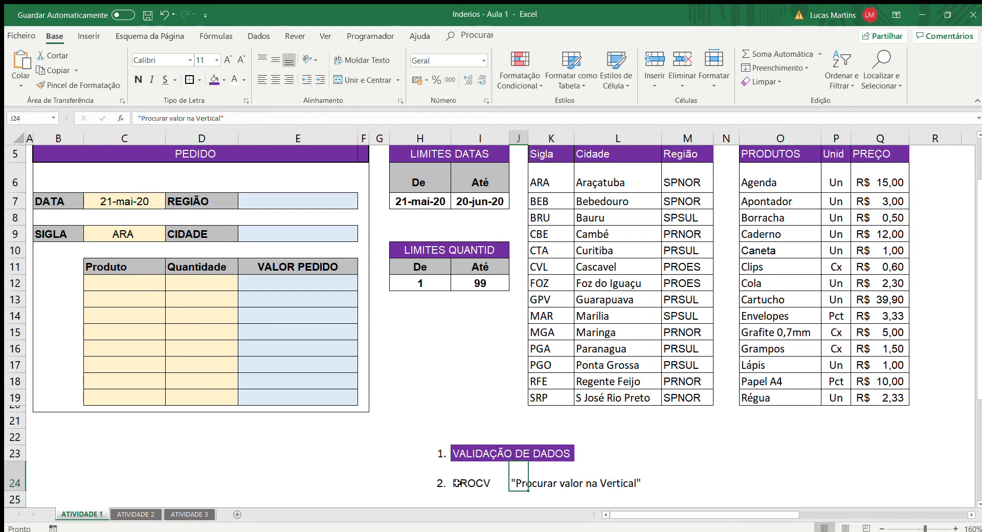
key("Up")
key("Up")
key("Up")
key("Up")
key("Up")
key("Up")
key("Up")
key("Up")
key("Up")
key("Up")
key("Up")
key("Up")
key("Up")
key("Up")
key("Up")
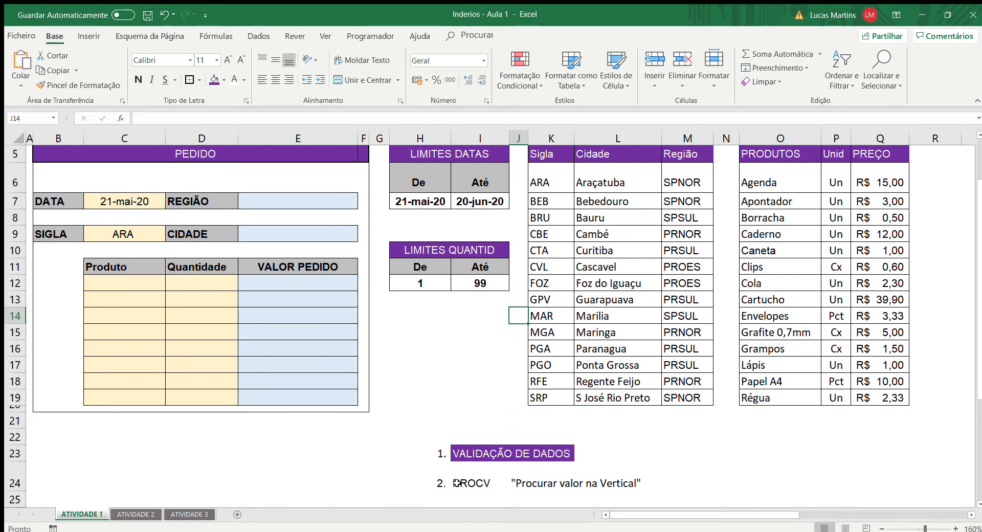
key("Up")
key("Up")
key("Left")
key("Left")
key("Left")
key("Left")
key("Left")
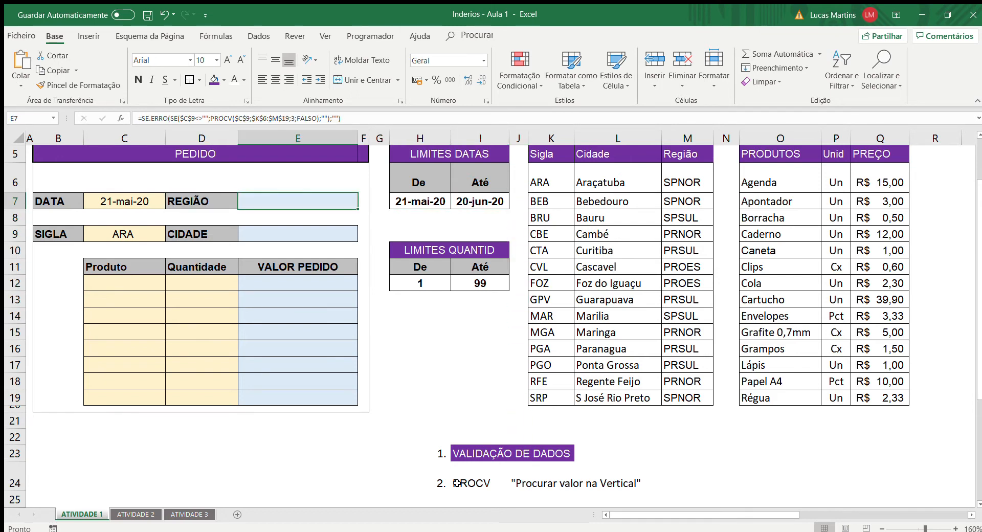
key("Delete")
key("Down")
key("Down")
key("Delete")
key("Up")
key("Up")
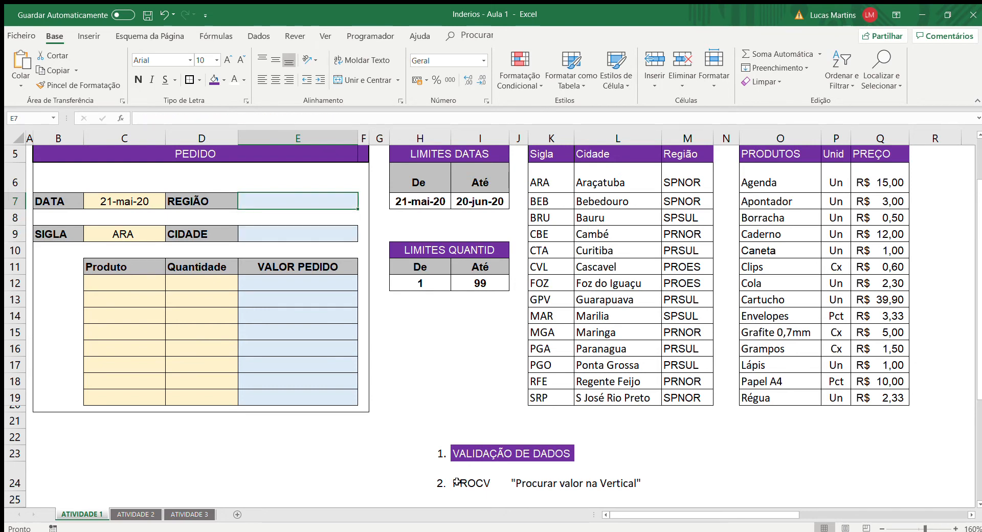
type("=procv")
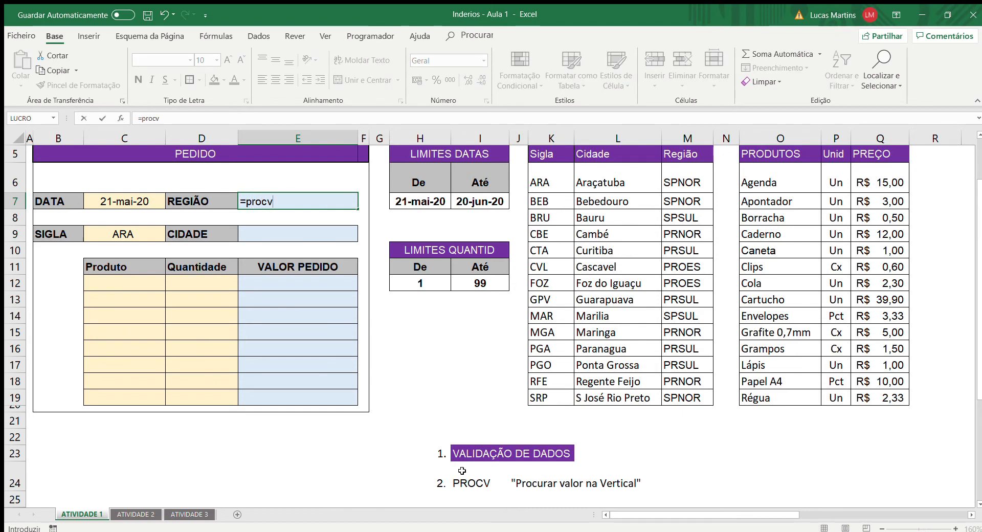
key("Tab")
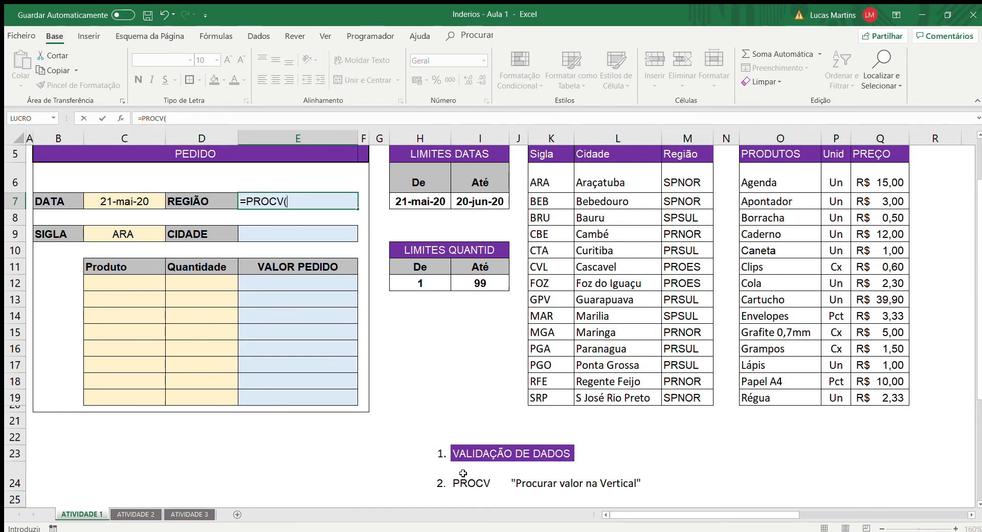
key("Escape")
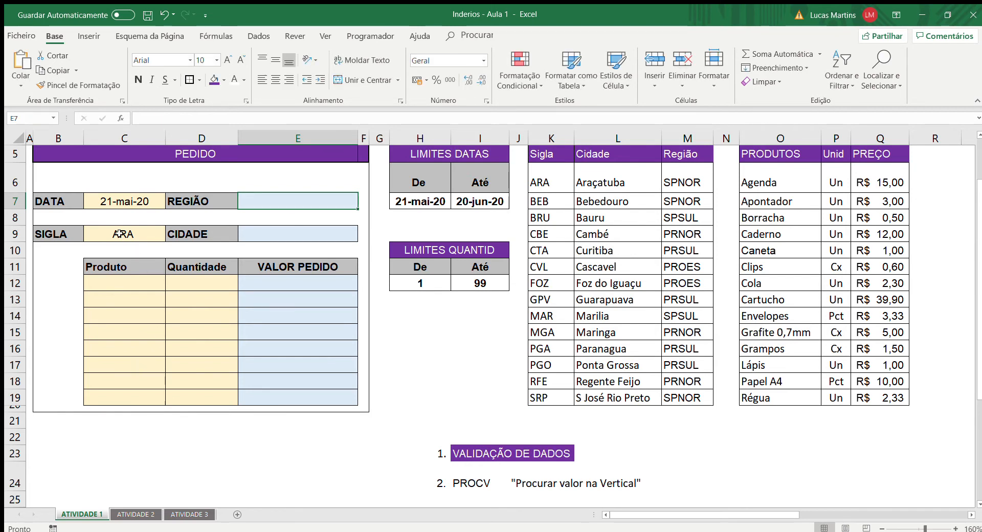
Change the SIGLA field of the PEDIDO form to CBE
left_click(119, 233)
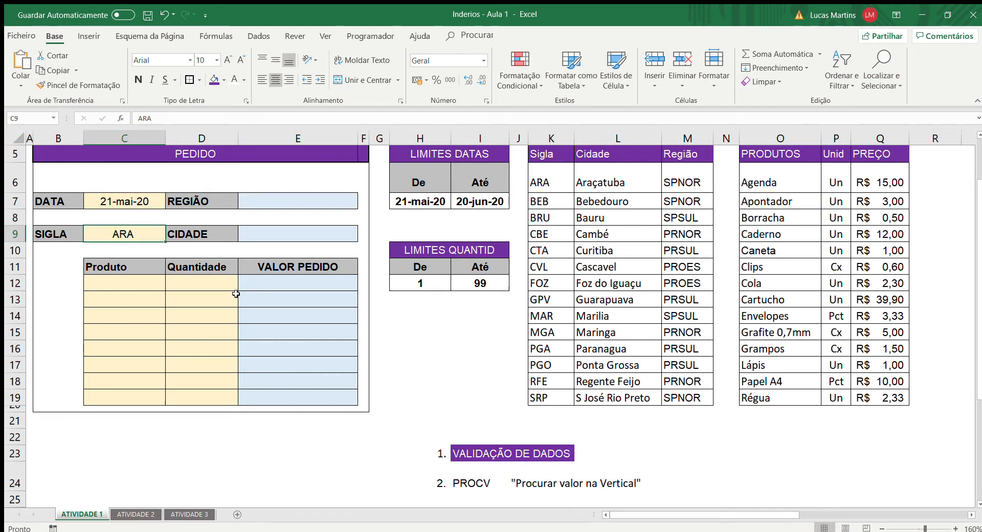
type("CBE")
key("Return")
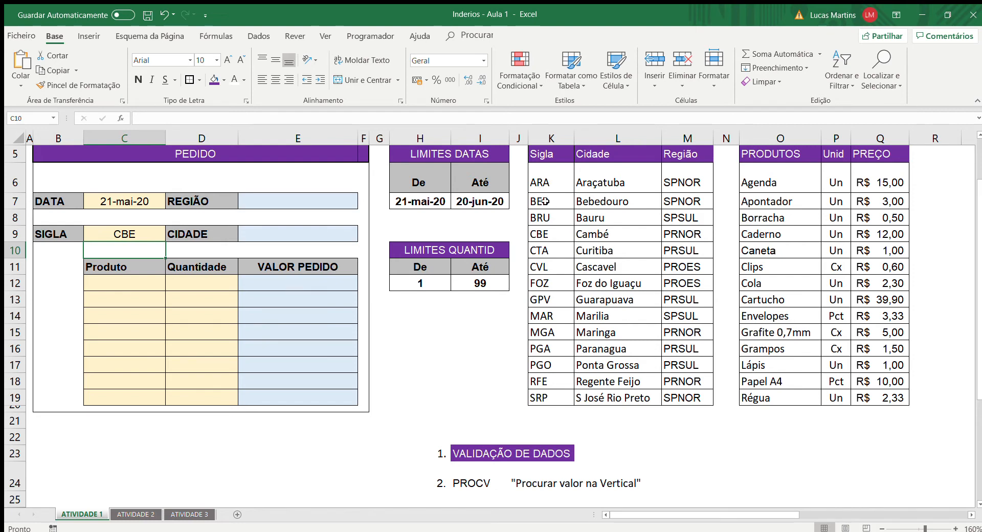
Examine the SIGLA entry against the lookup table K6:M19 and the city and region in the CBE row
left_click(139, 237)
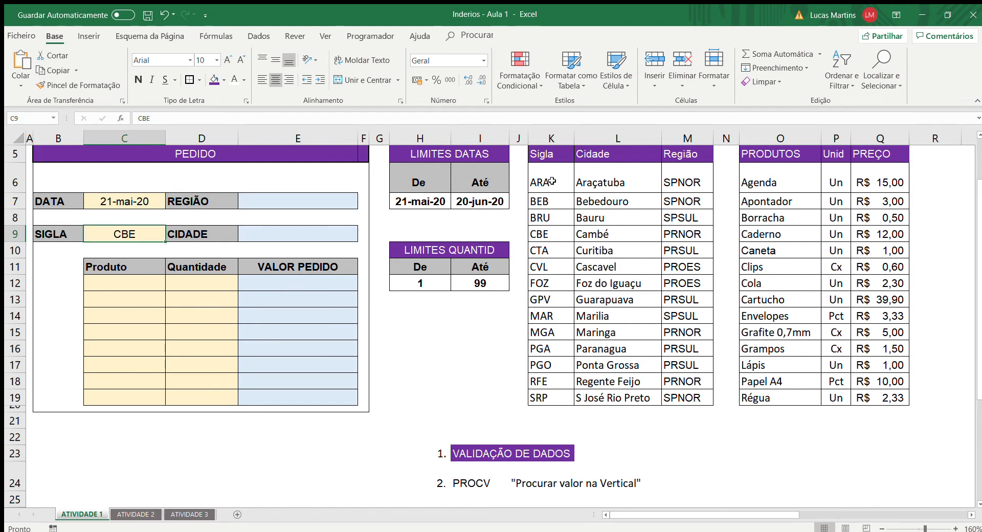
left_click_drag(552, 183, 697, 400)
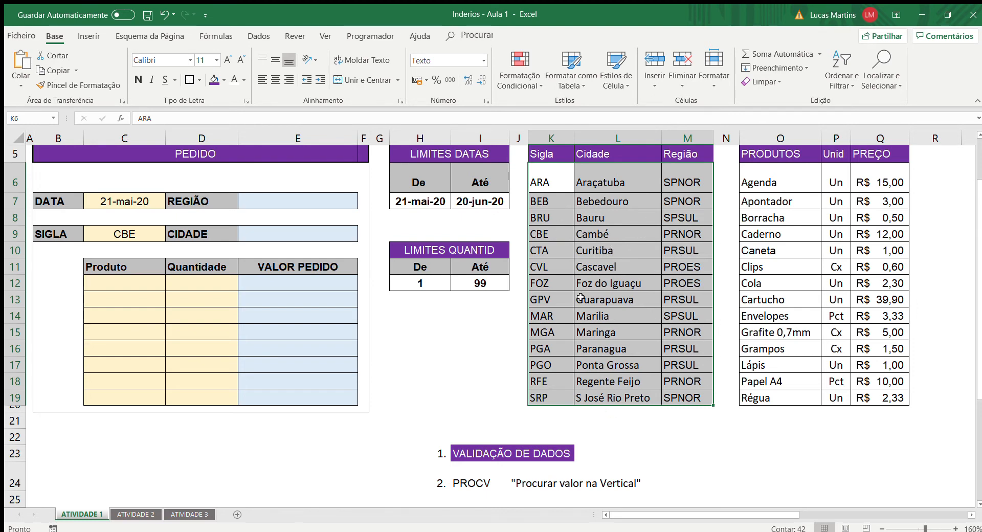
left_click(475, 380)
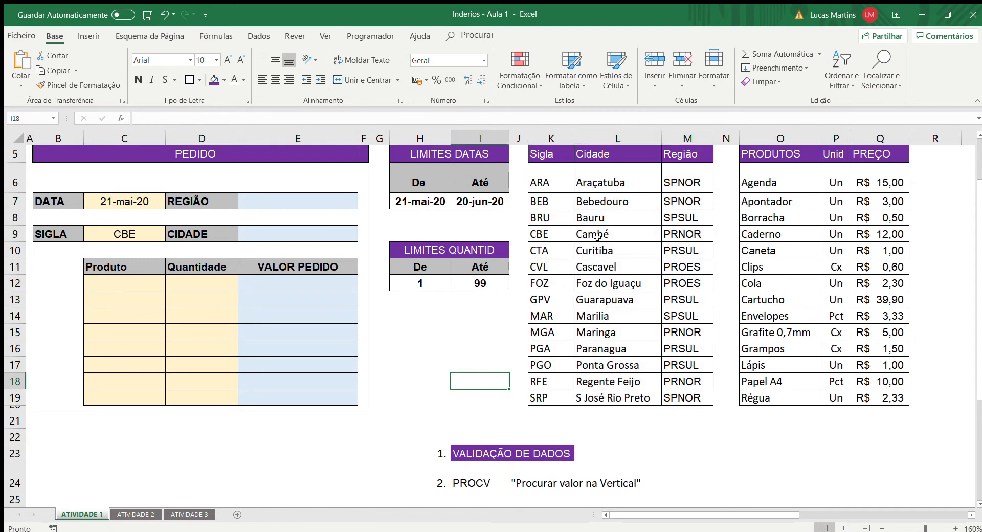
left_click(134, 234)
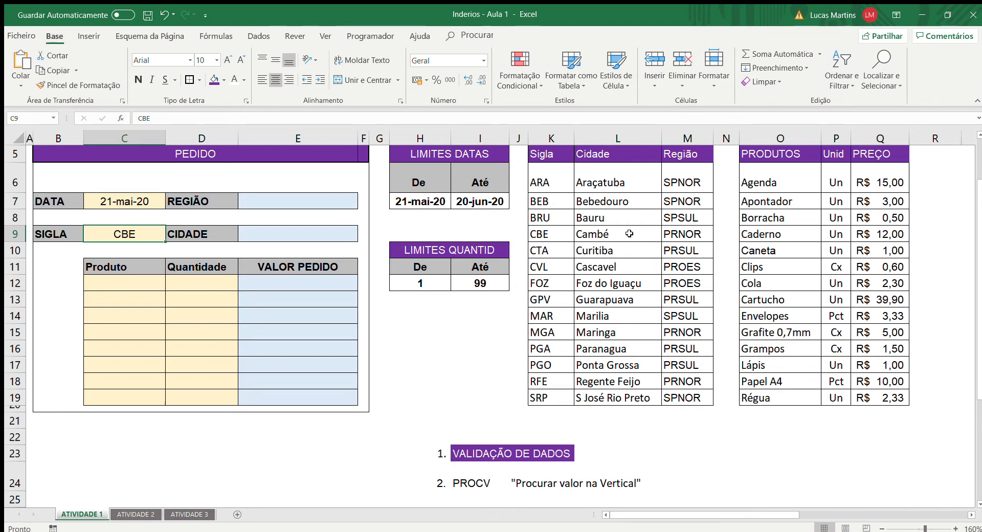
left_click(628, 235)
left_click(669, 231)
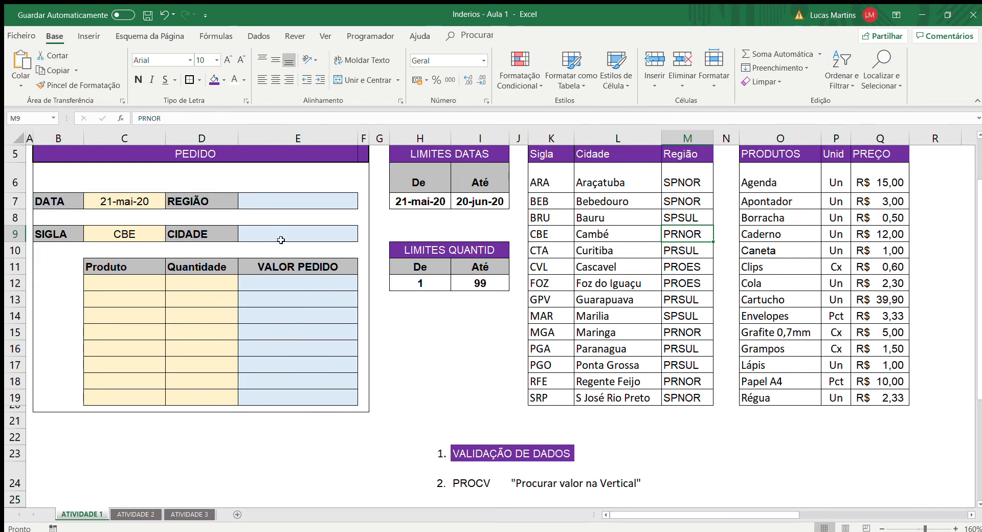
Enter =PROCV(C9;K6:M19;3;FALSO) in the REGIÃO cell E7 to look up the region for the SIGLA code
left_click(282, 204)
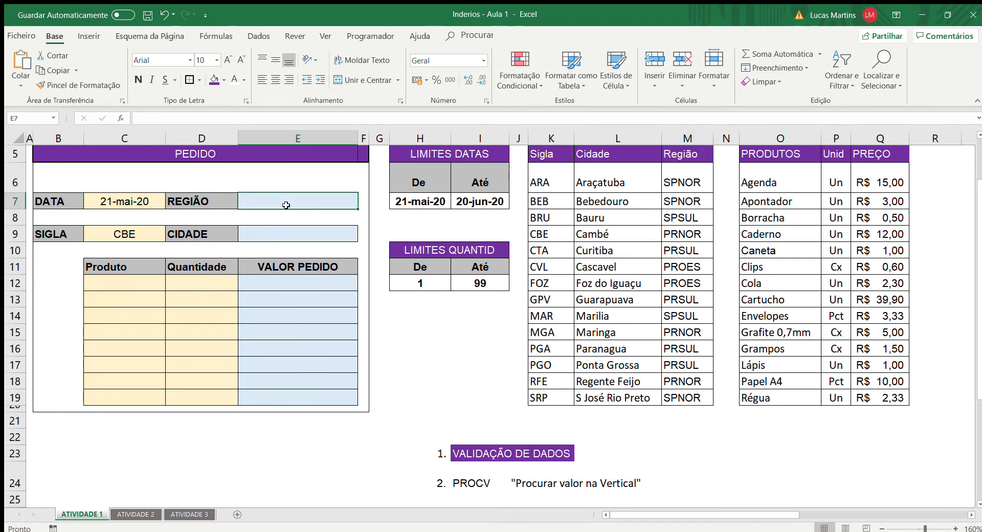
type("=PROCV(")
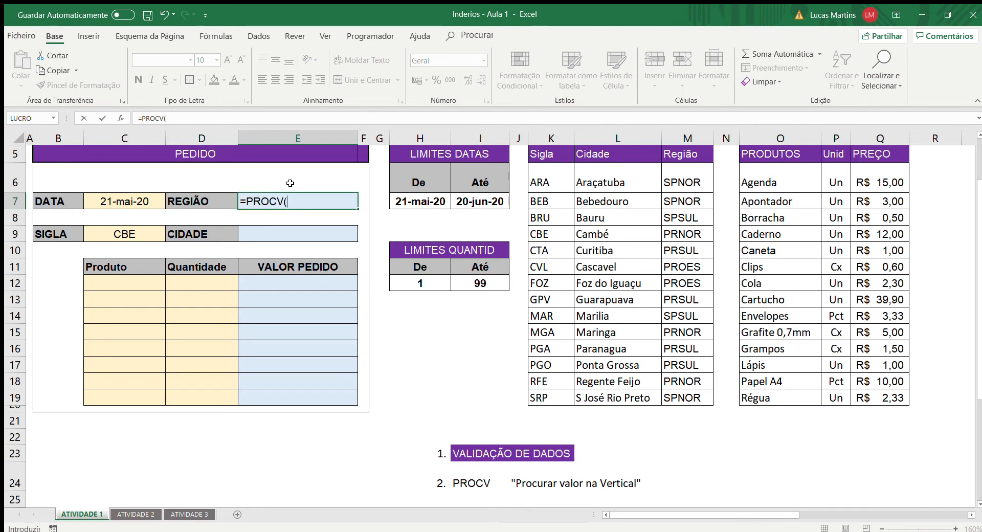
left_click(121, 233)
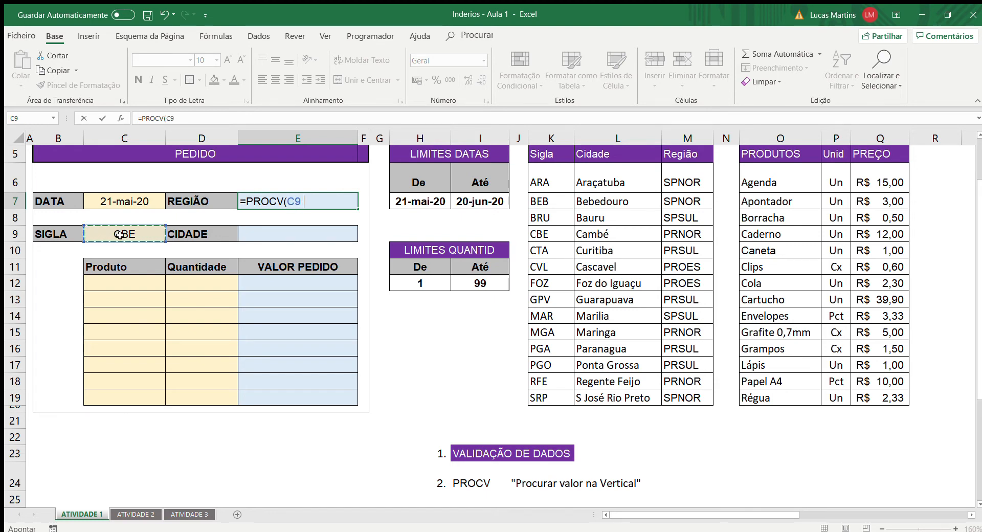
type(";")
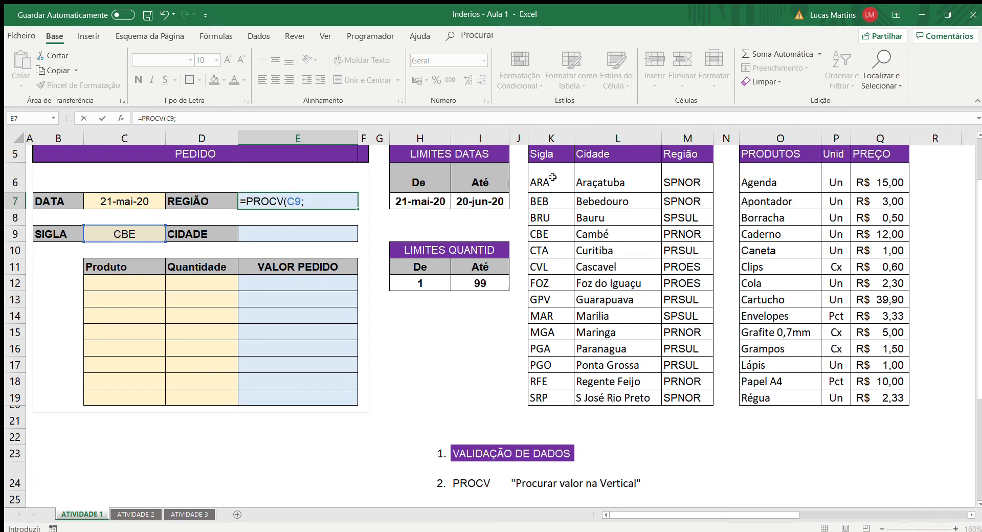
left_click_drag(552, 178, 687, 402)
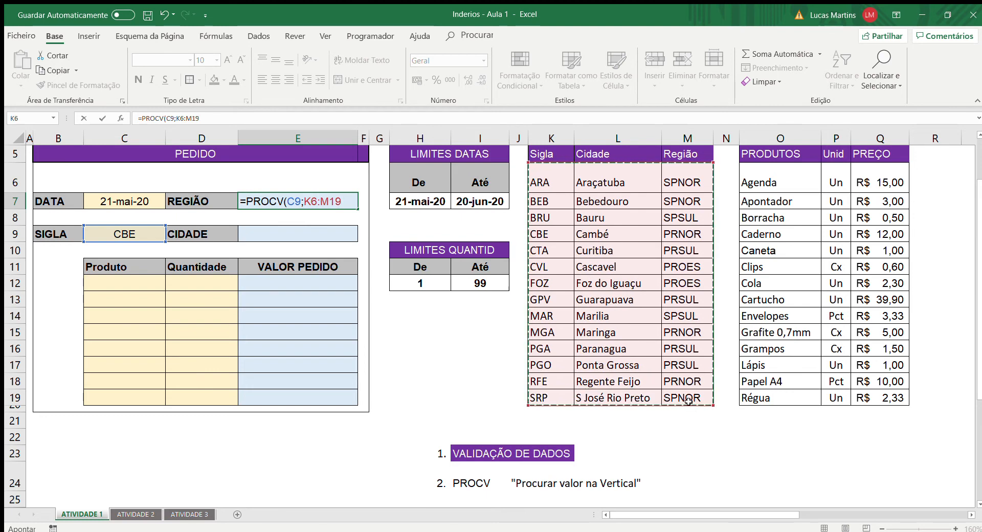
type(";3")
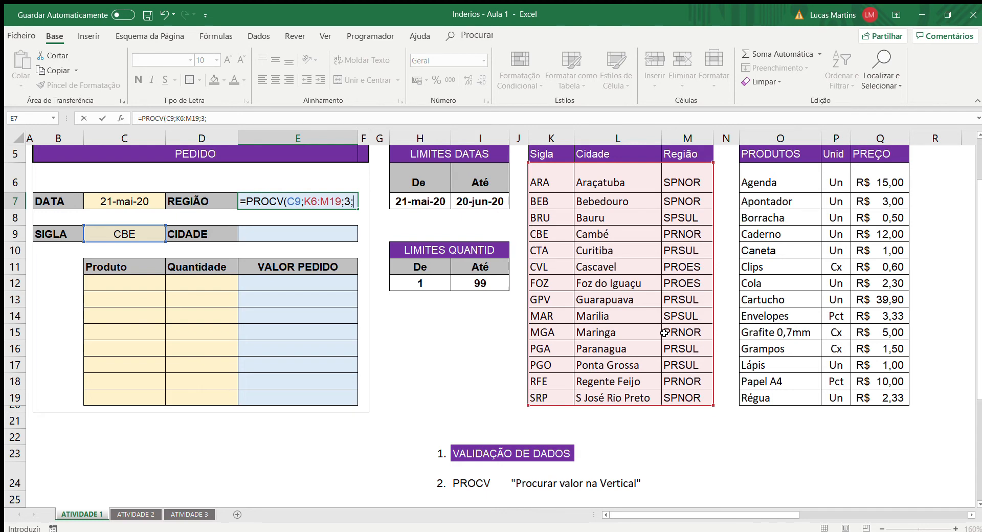
type("FALSO")
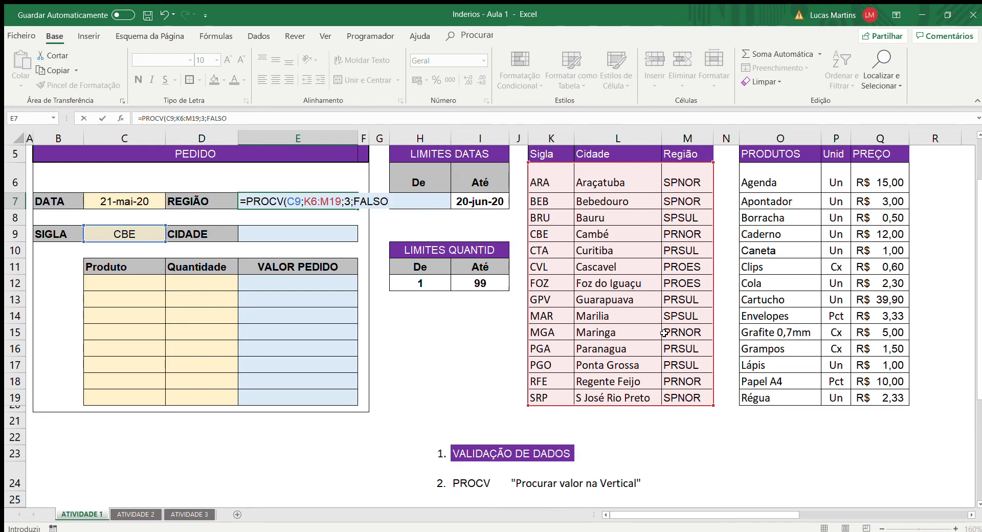
key("ctrl+Return")
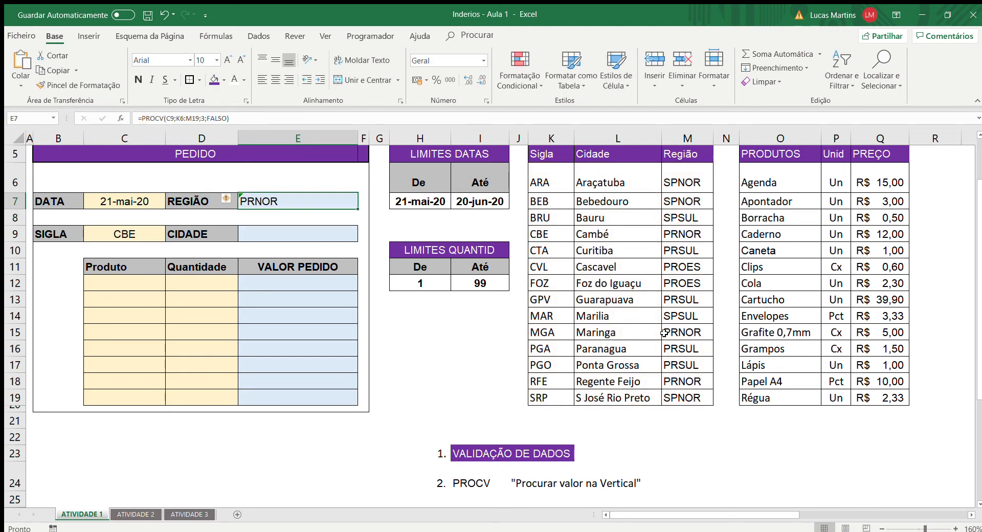
Test the REGIÃO lookup by changing the SIGLA cell C9 to beb
key("Down")
key("Down")
key("Left")
key("Left")
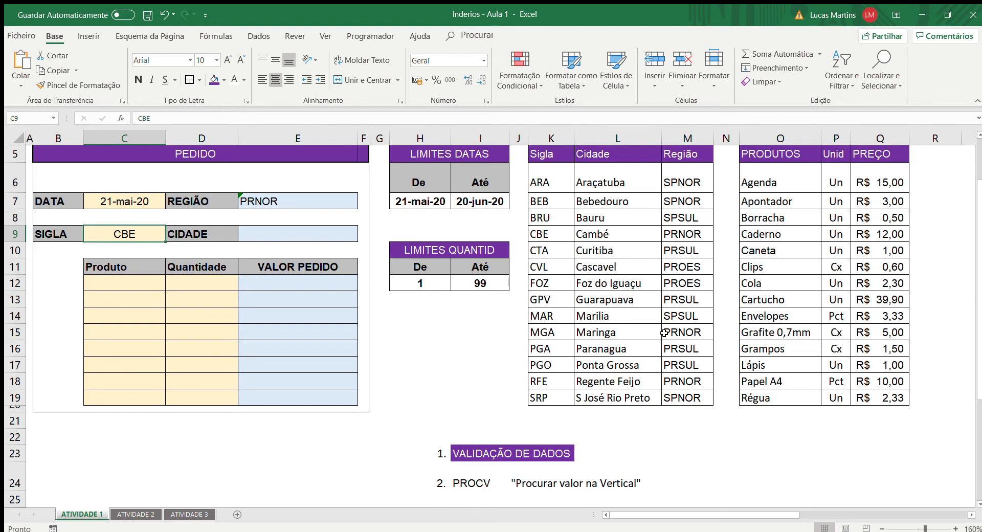
type("beb")
key("Return")
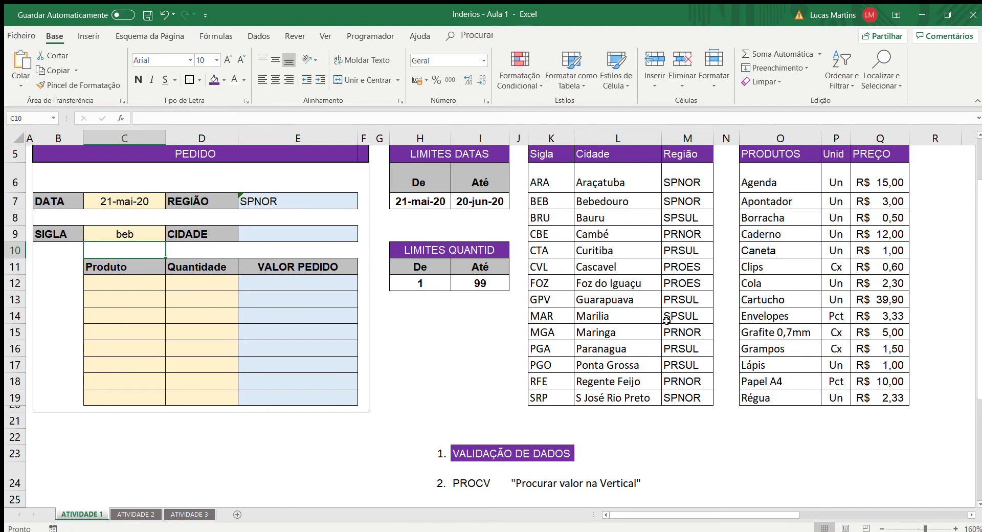
Clear the SIGLA cell C9 and apply a list data validation to it with K6:K19 as the source
key("Up")
key("Delete")
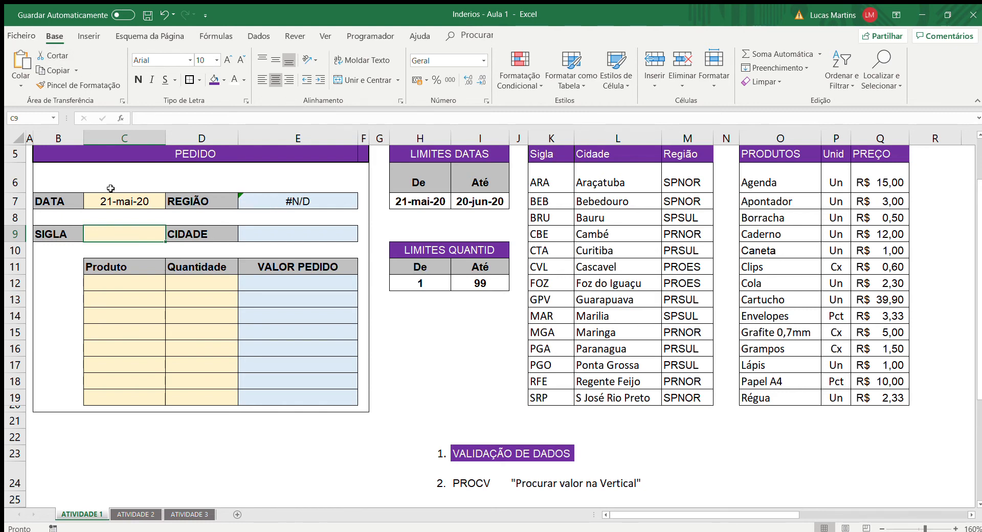
left_click(258, 35)
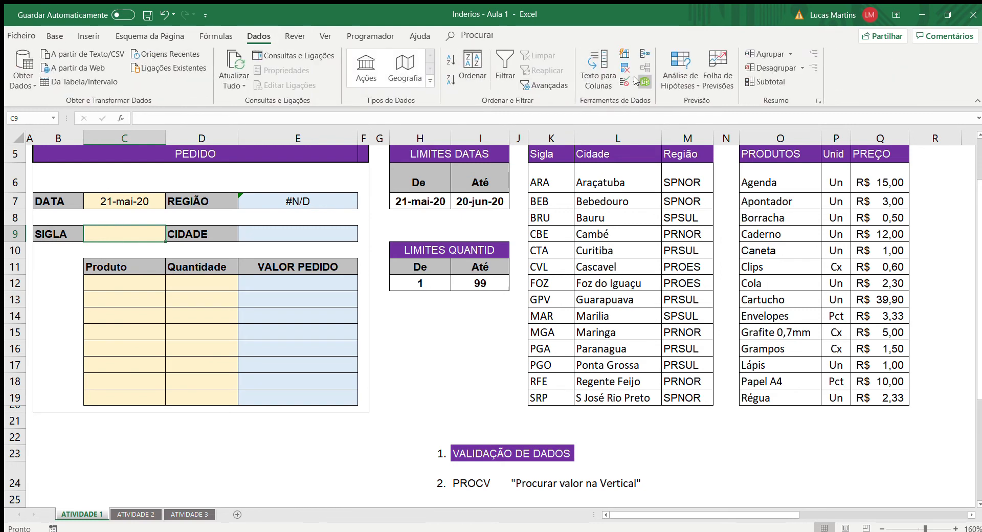
left_click(624, 81)
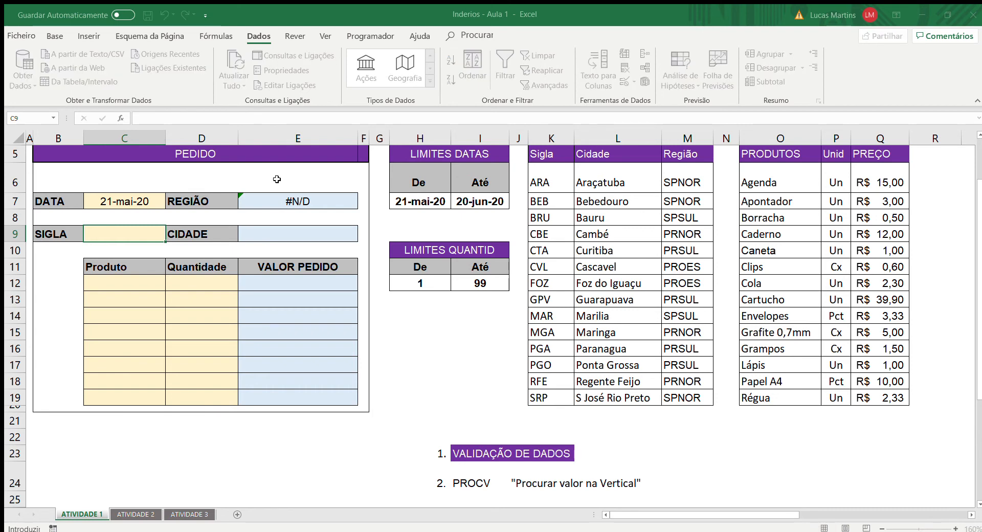
left_click_drag(545, 179, 550, 402)
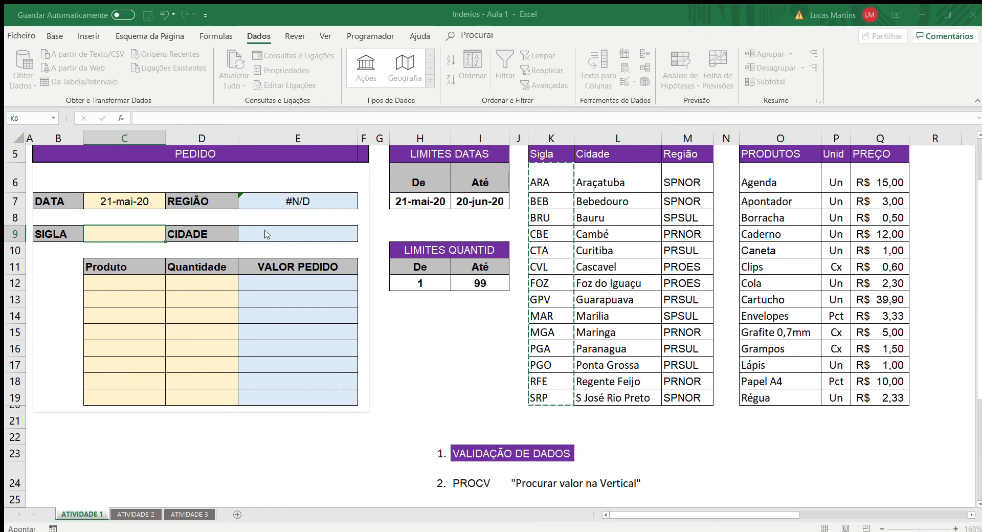
key("Return")
left_click(392, 308)
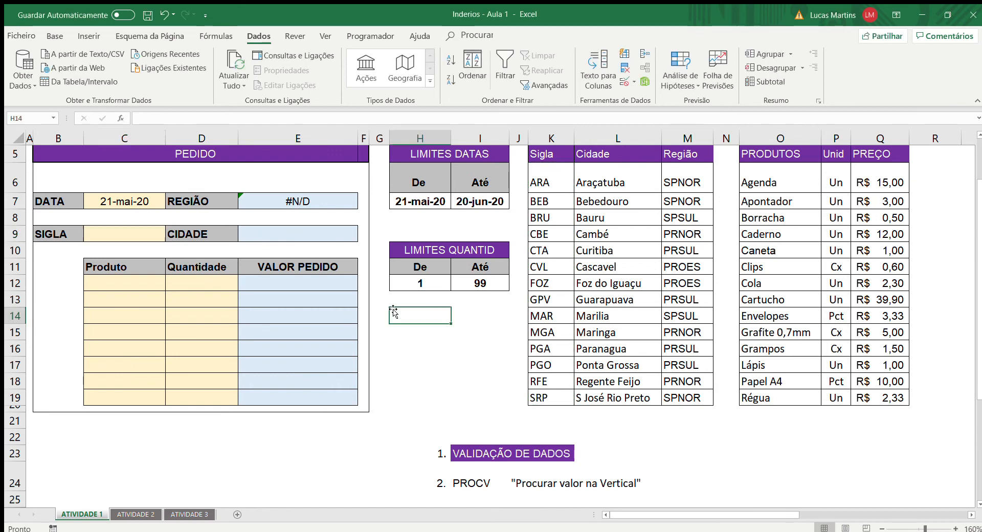
Choose SRP from the list of allowed values in the SIGLA cell C9
left_click(121, 233)
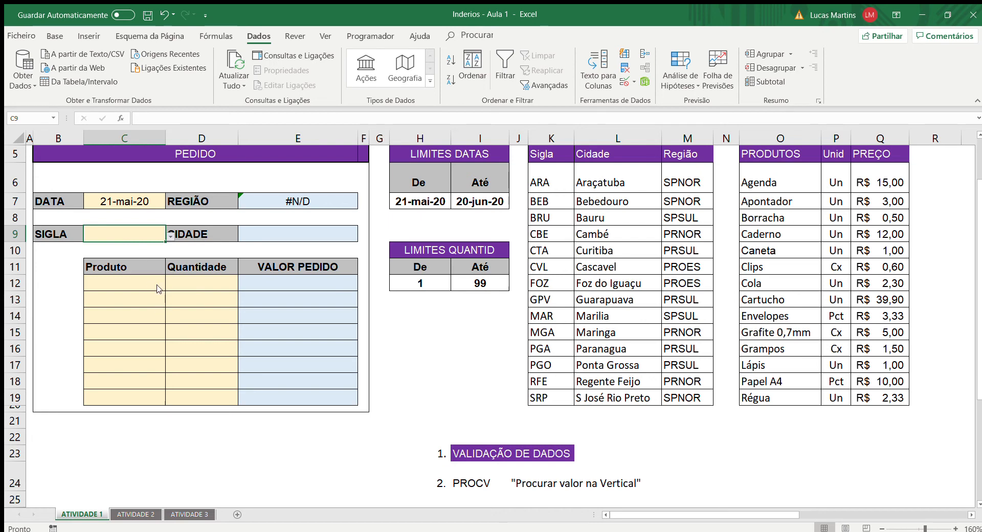
left_click(106, 317)
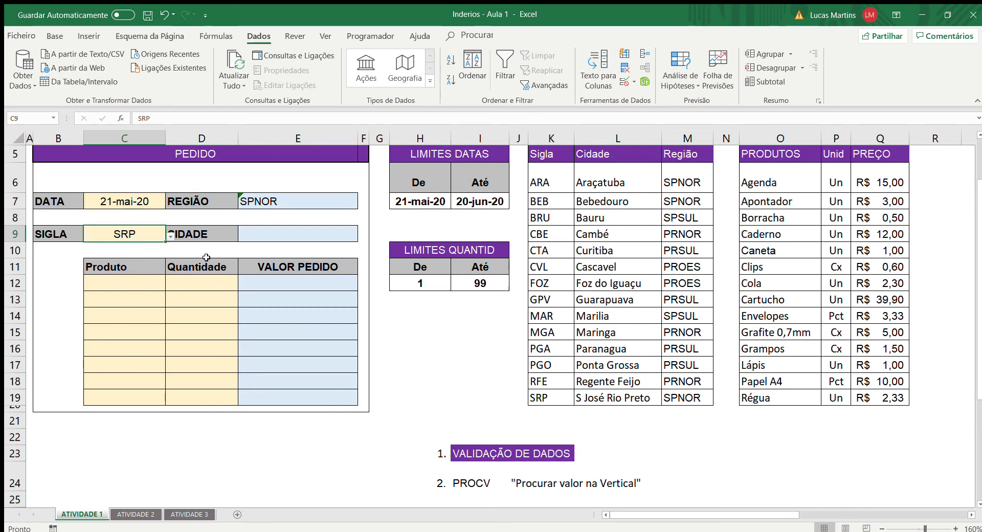
Enter =PROCV(C9;K6:M19;2;FALSO) in the CIDADE cell E9 to look up the city for the SIGLA code
left_click(289, 233)
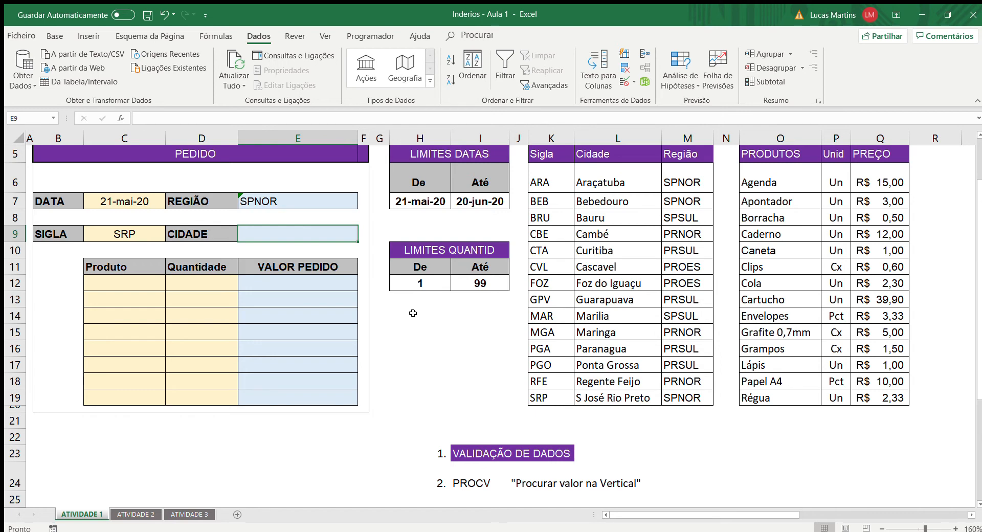
type("=procv")
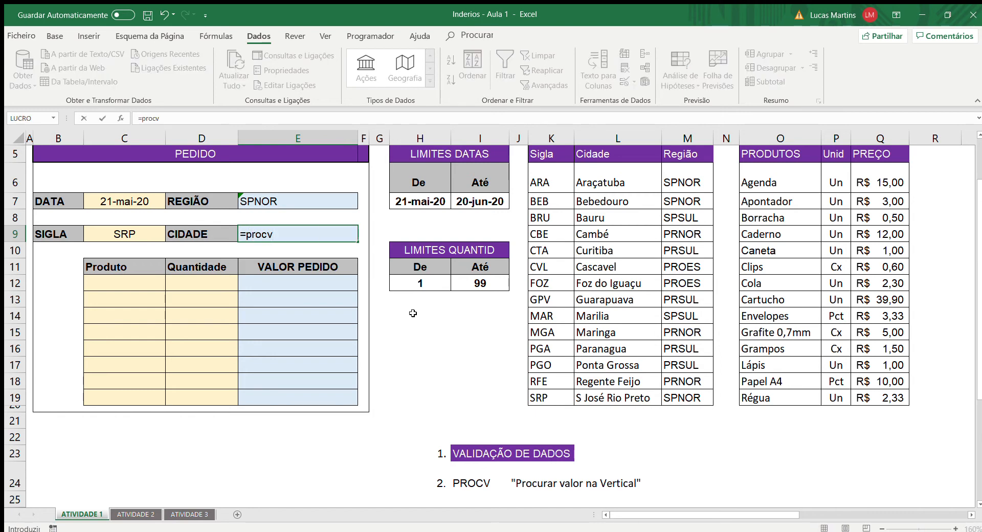
key("Tab")
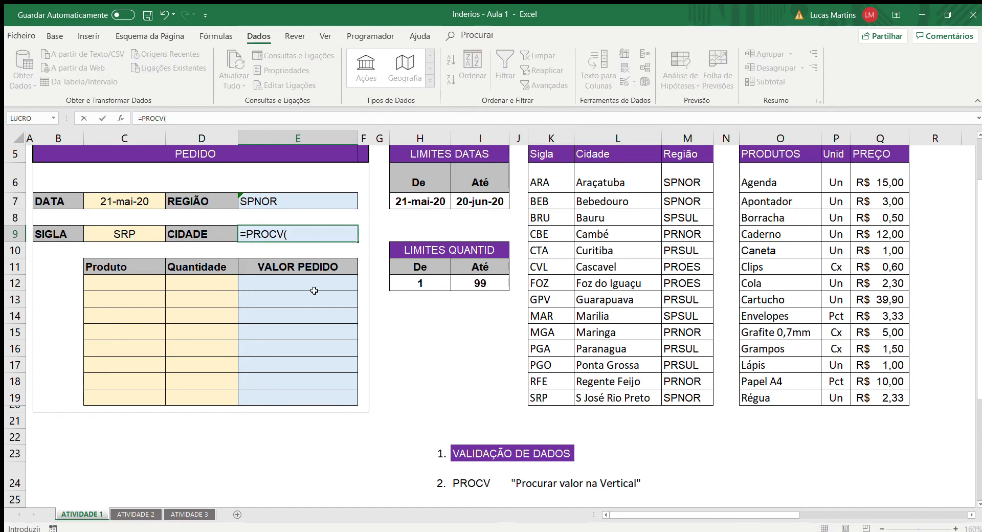
left_click(129, 235)
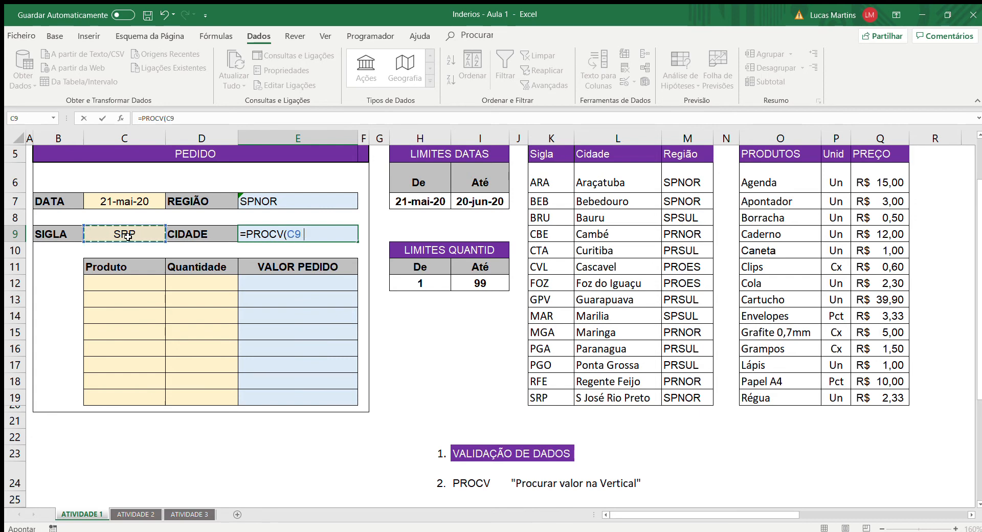
type(";")
left_click_drag(540, 179, 675, 408)
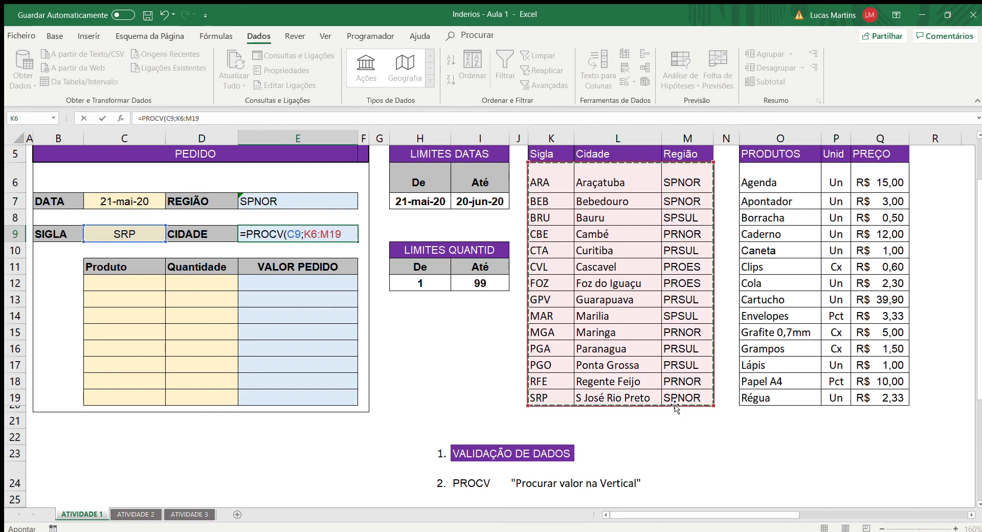
type(";")
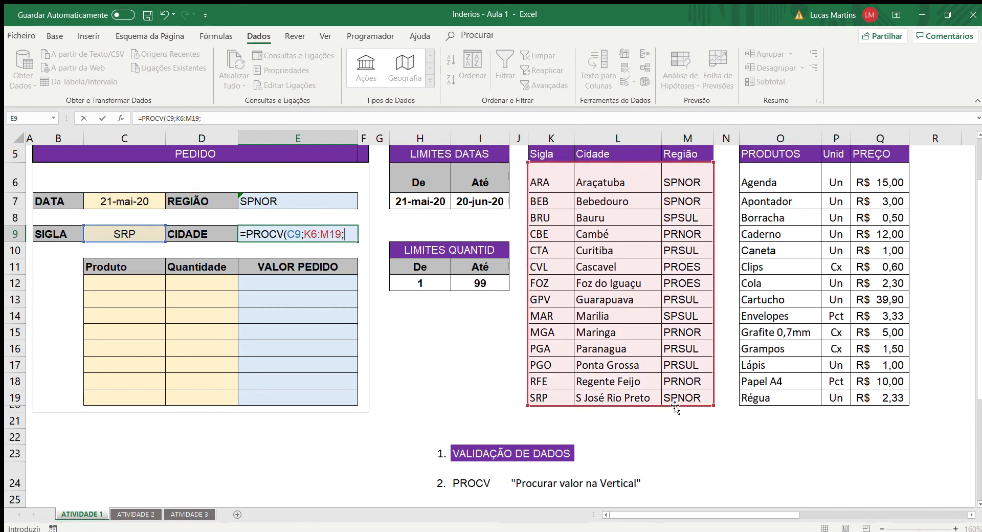
type("2;FALSO")
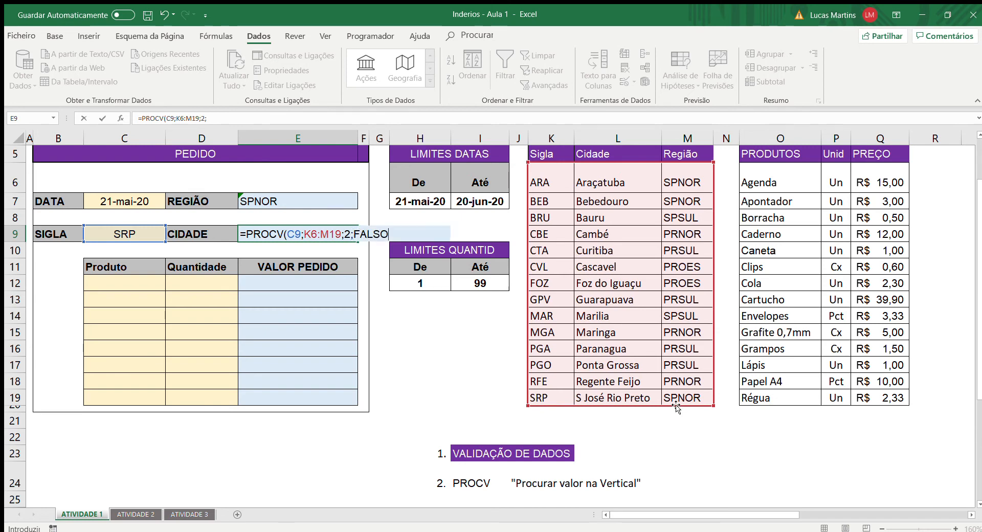
type(")")
key("Return")
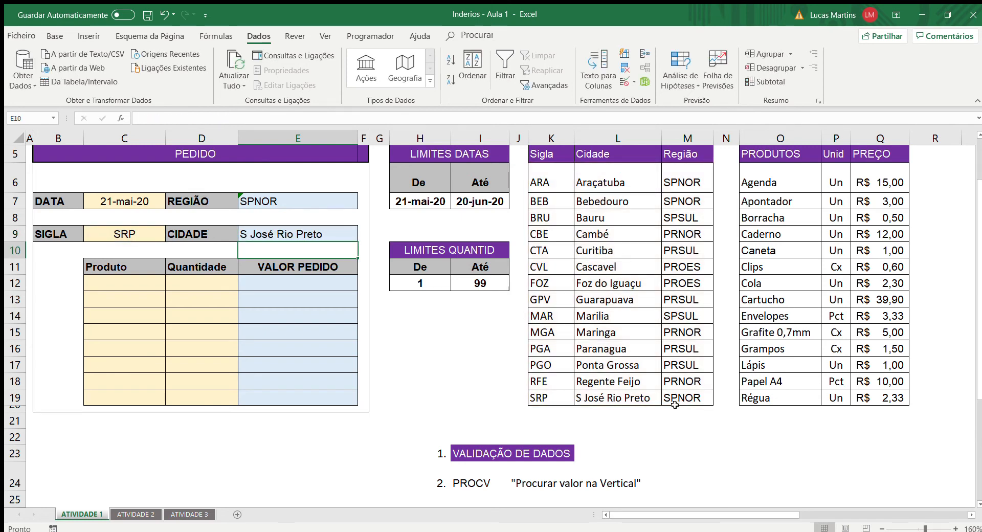
Enter the note "Data, Número e Lista" in cell L23, beside VALIDAÇÃO DE DADOS
left_click(460, 353)
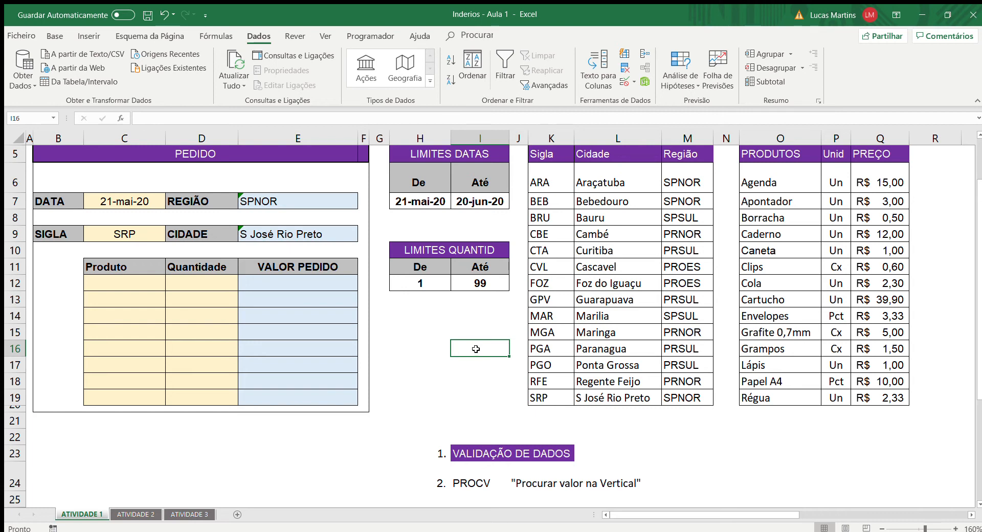
left_click(474, 478)
left_click(602, 451)
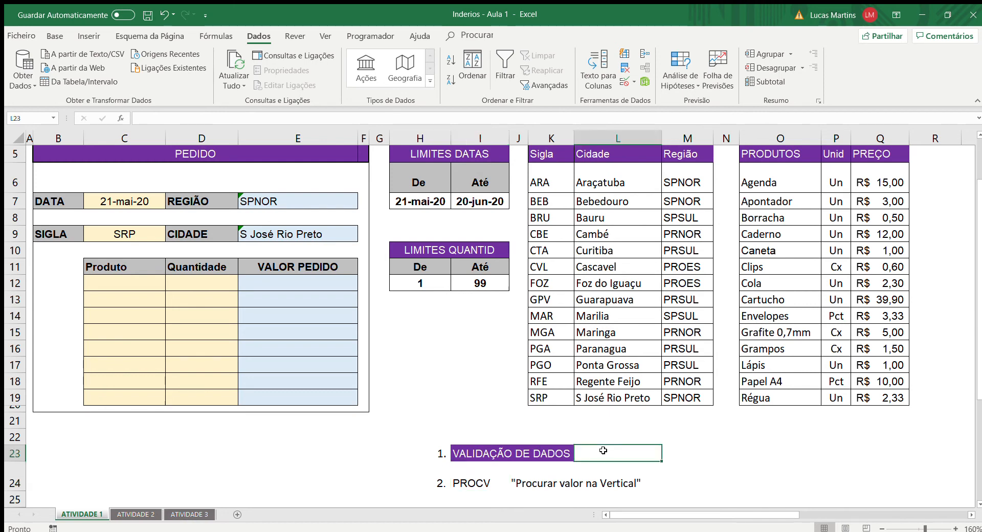
type("Da")
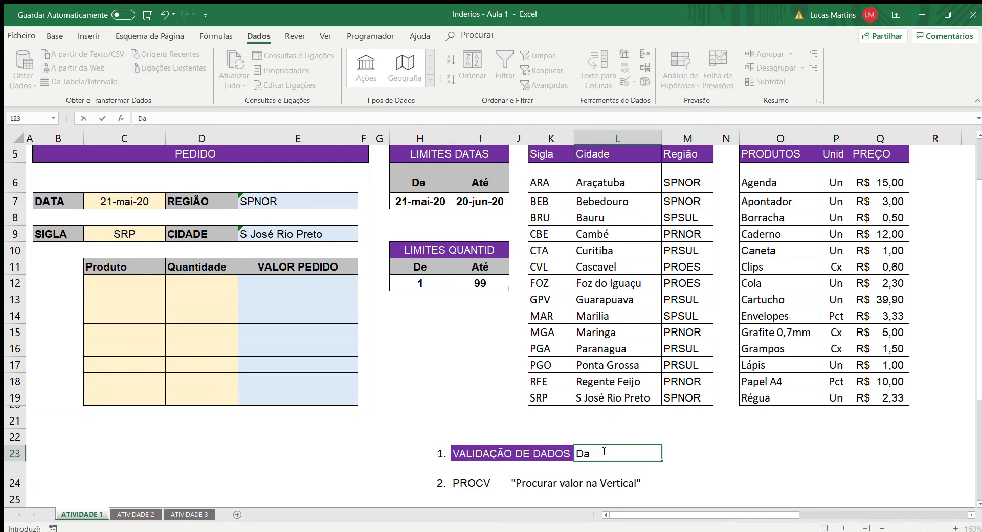
type("ta, Número e Lista")
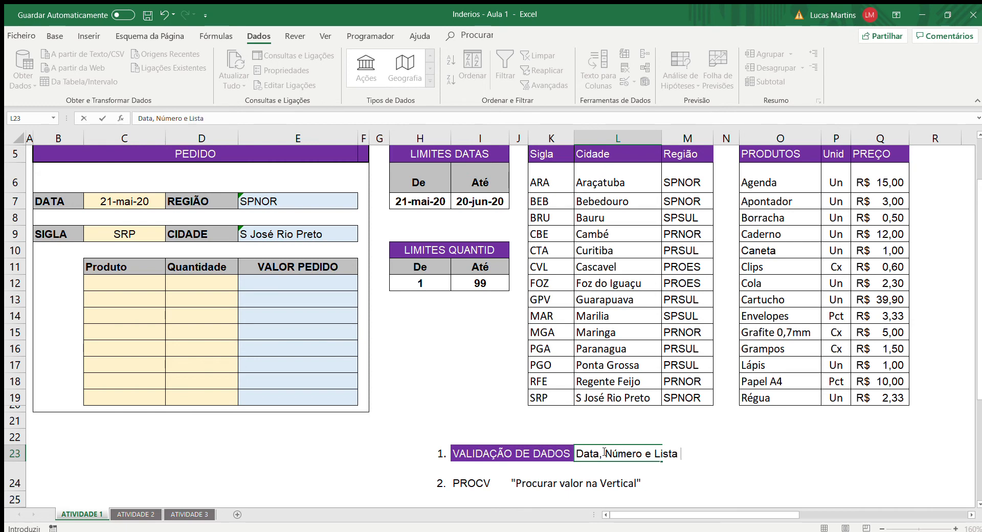
key("Return")
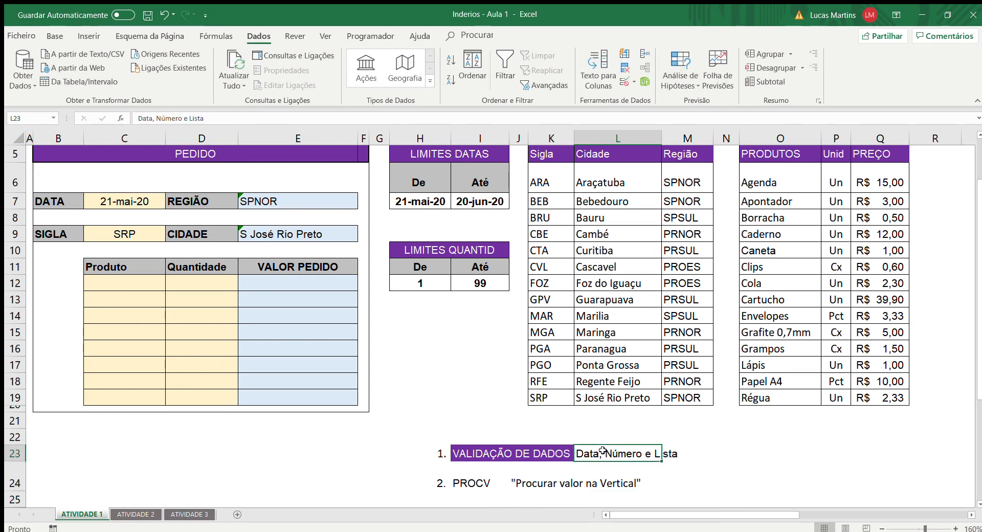
Apply a list data validation to the first Produto cell C12 with the product names in O6:O19 as the source
key("Left")
key("Left")
key("Left")
key("Left")
key("Left")
key("Left")
key("Left")
key("Left")
key("Left")
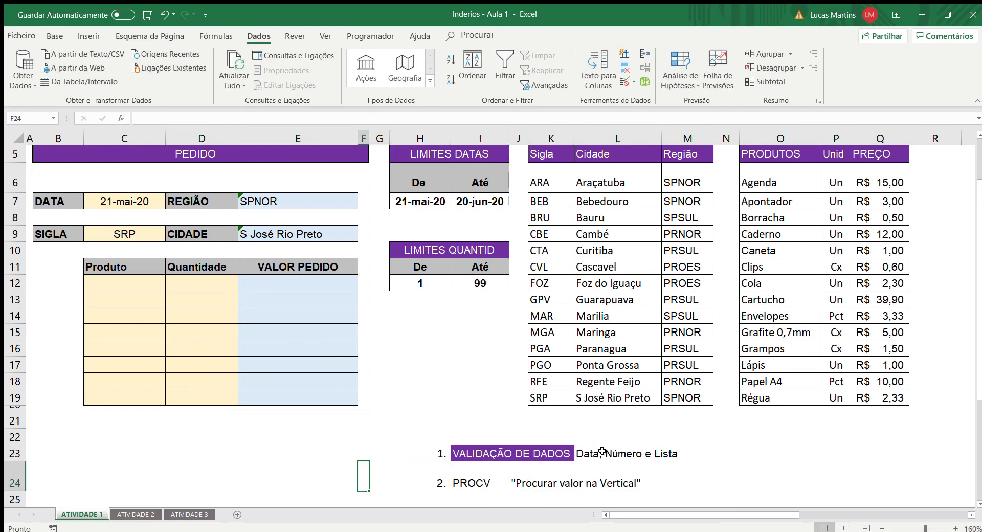
key("Up")
key("Up")
key("Up")
key("Up")
key("Up")
key("Up")
key("Up")
key("Up")
key("Up")
key("Up")
key("Up")
key("Up")
key("Up")
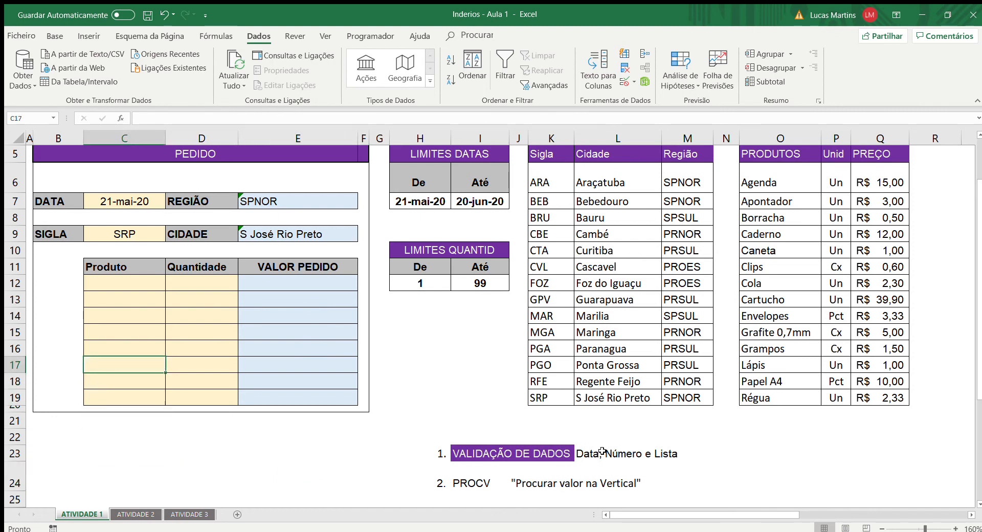
key("Down")
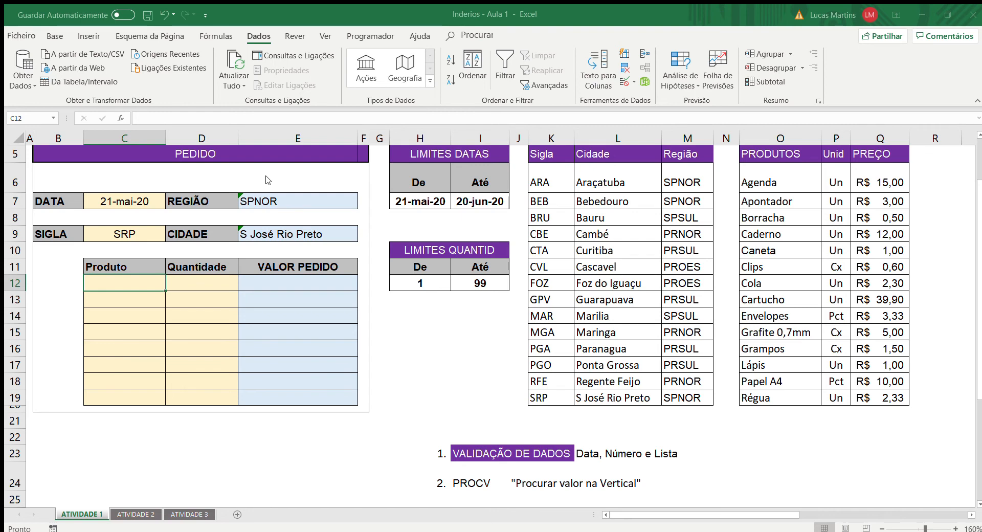
left_click_drag(780, 180, 772, 401)
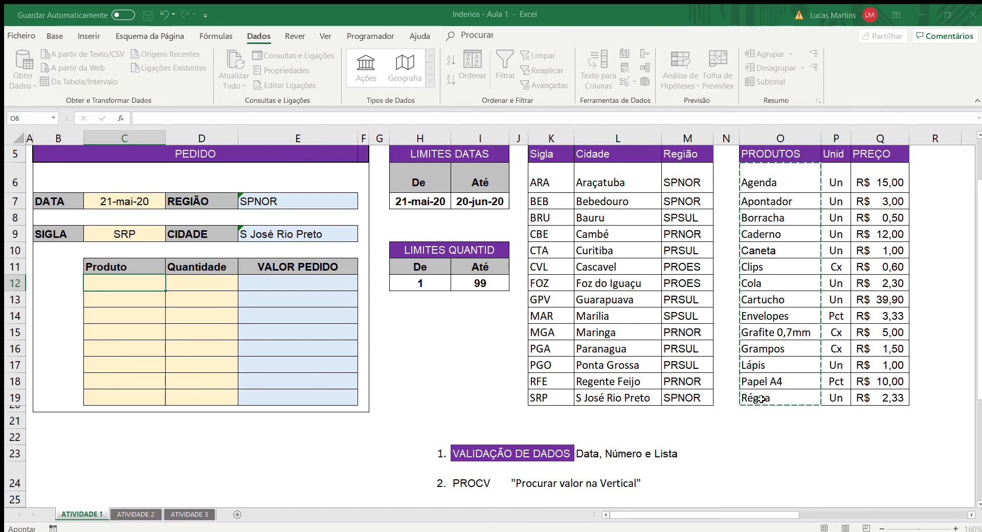
left_click(261, 230)
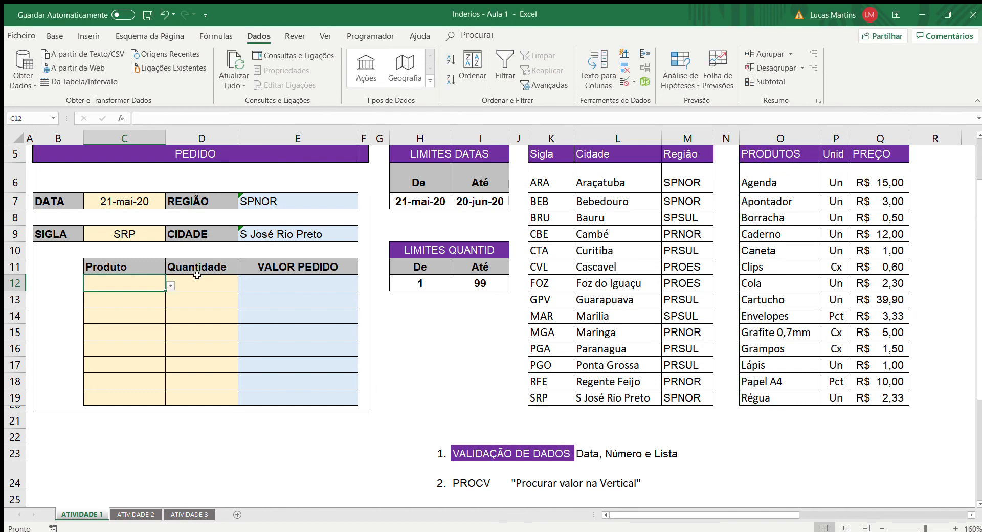
Extend the product list validation from the Produto cell C12 down through C19
left_click(171, 295)
left_click(152, 292)
left_click(152, 288)
left_click(955, 528)
left_click(955, 528)
left_click(955, 528)
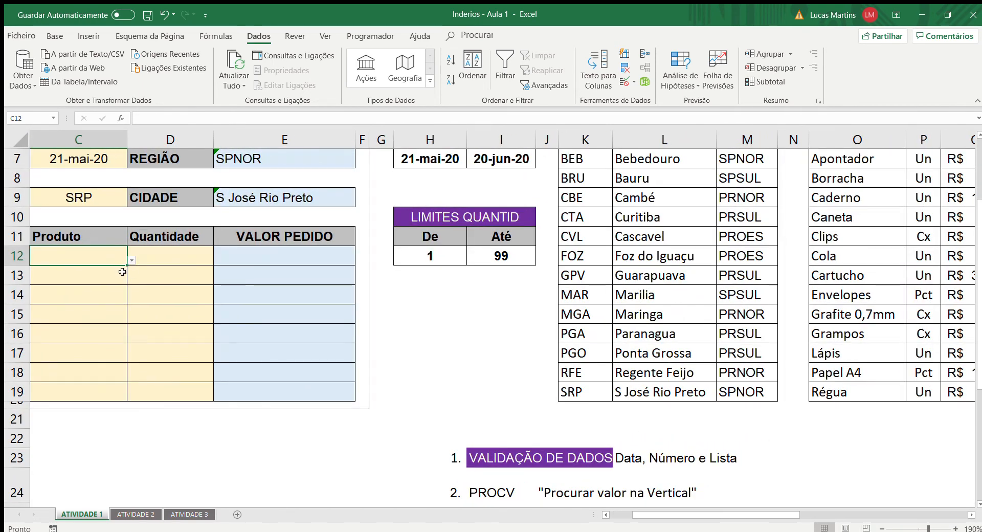
left_click_drag(126, 265, 123, 401)
left_click(181, 434)
left_click(109, 391)
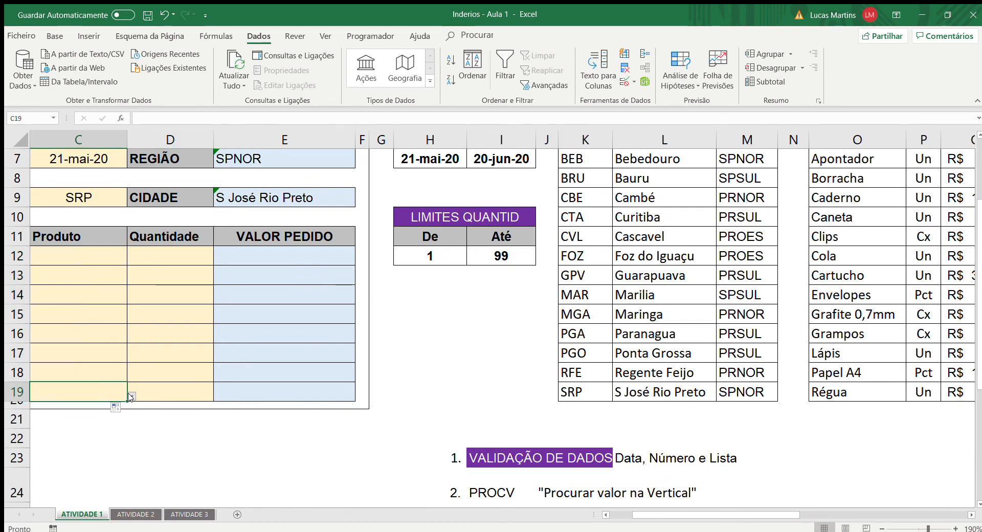
left_click(107, 369)
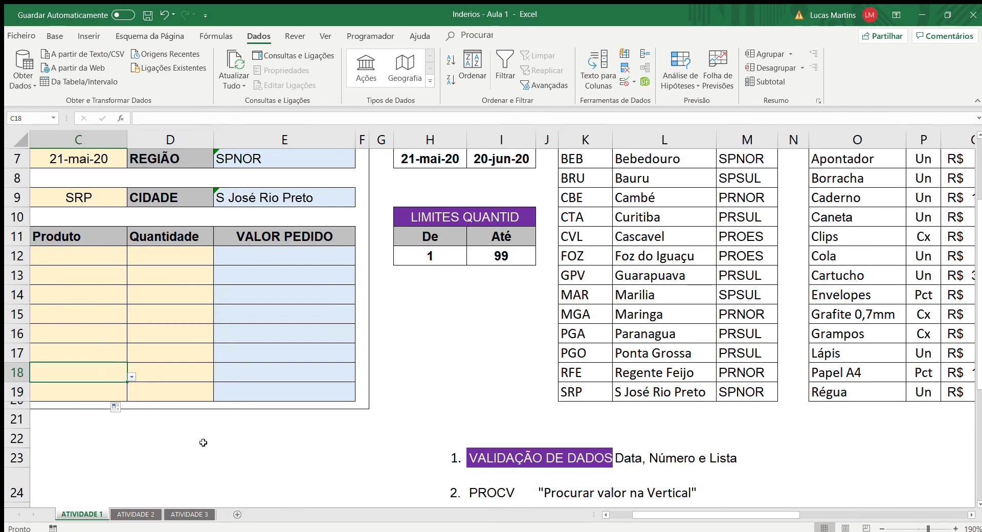
Choose Agenda from the list of allowed values in the first Produto cell C12
key("Left")
key("Left")
key("Up")
key("Up")
key("Up")
key("Up")
key("Up")
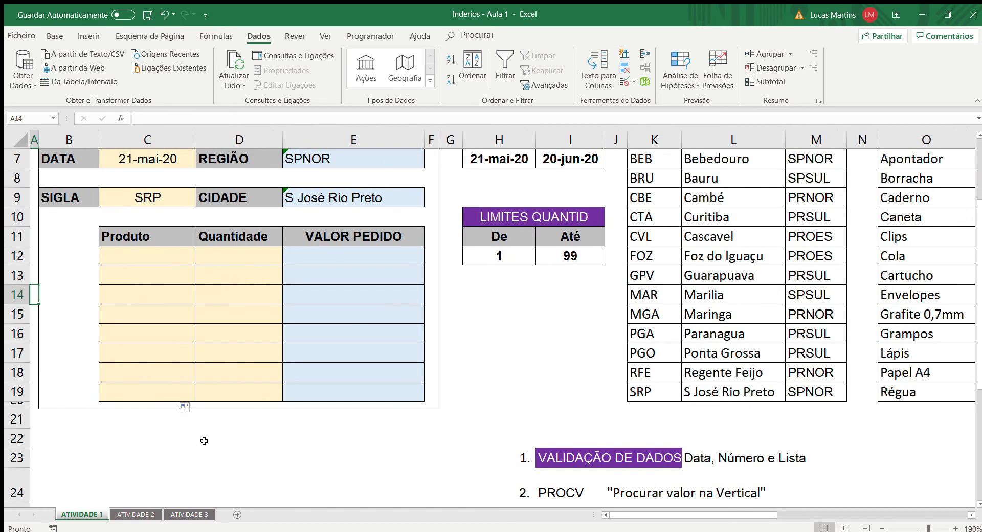
key("Right")
key("Right")
key("Up")
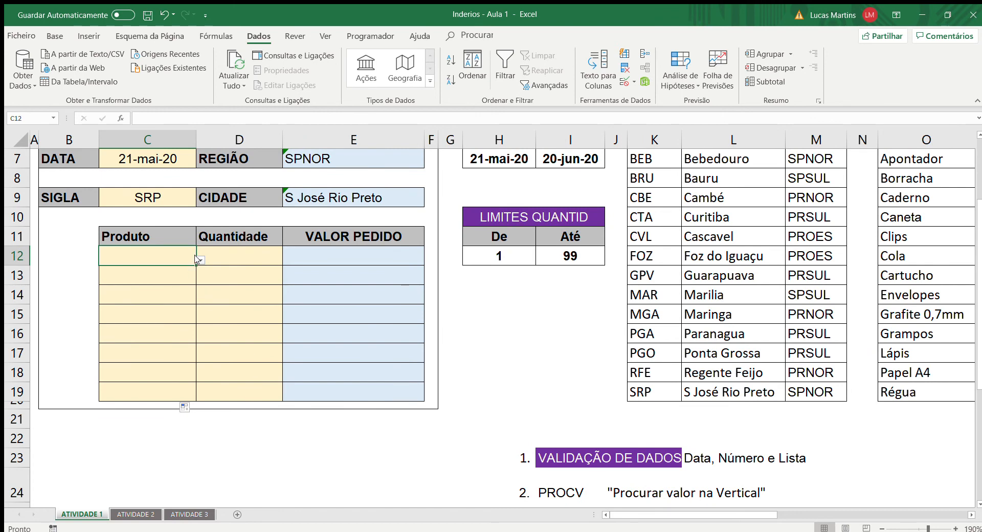
left_click(137, 274)
Clear the contents of the VALOR PEDIDO cells E12:E19
left_click(310, 320)
left_click_drag(314, 255, 331, 392)
key("Delete")
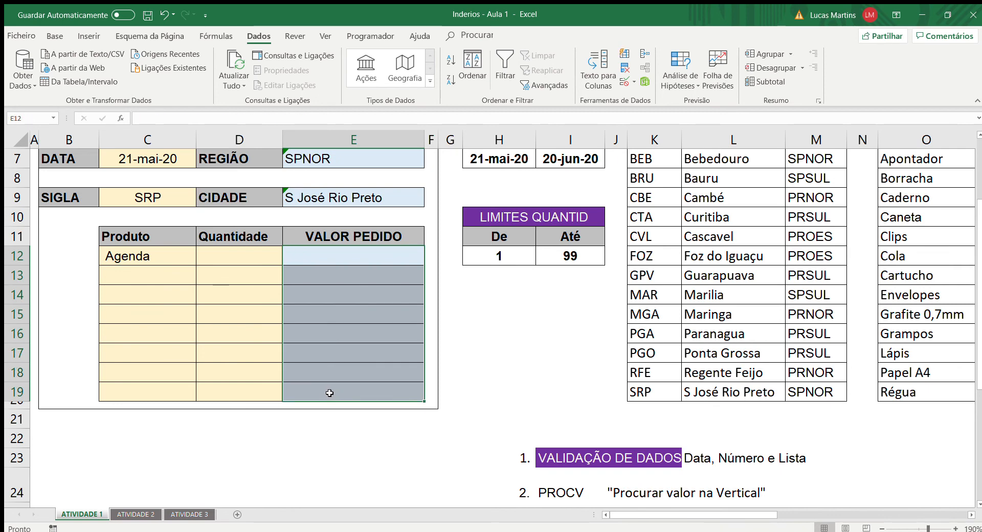
Enter 99 in the first Quantidade cell D12, beside the chosen product
scroll(330, 392, "up", 1)
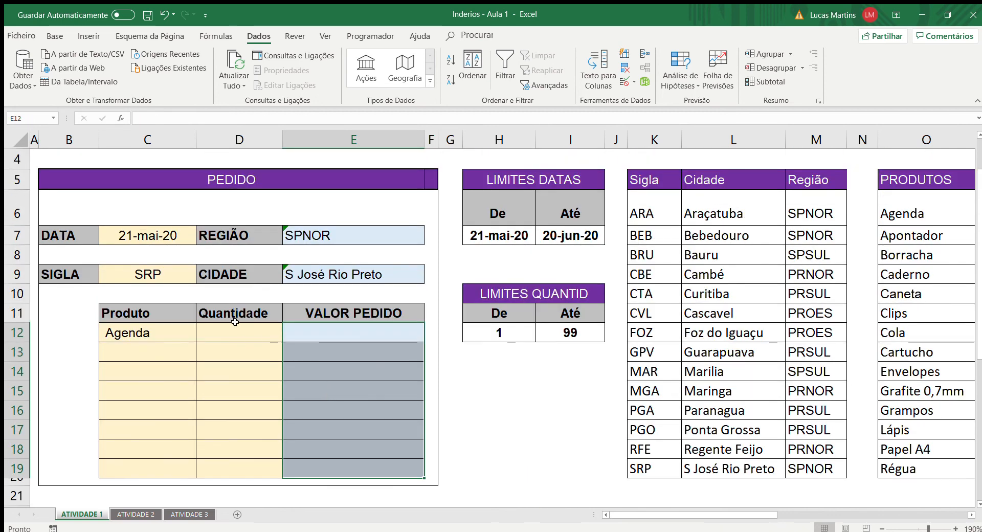
left_click(140, 332)
left_click(208, 335)
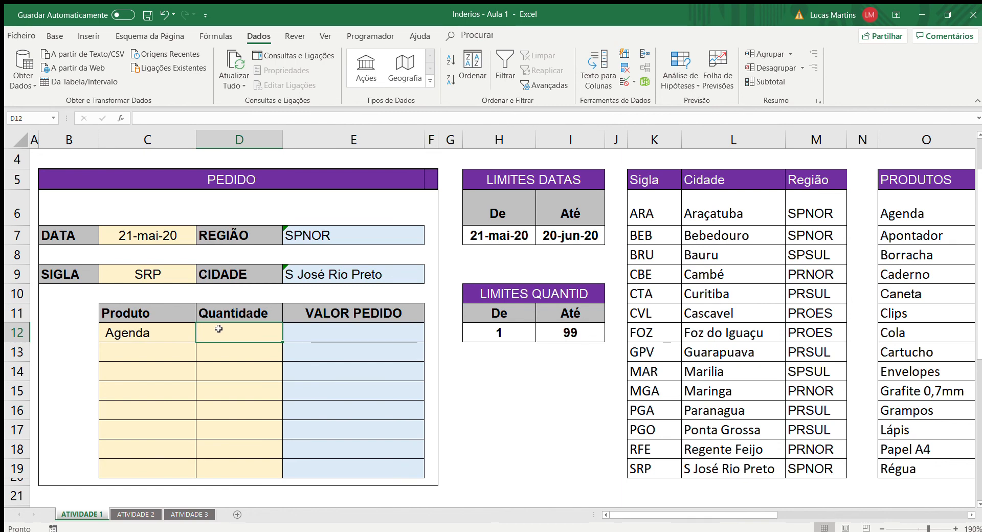
type("99")
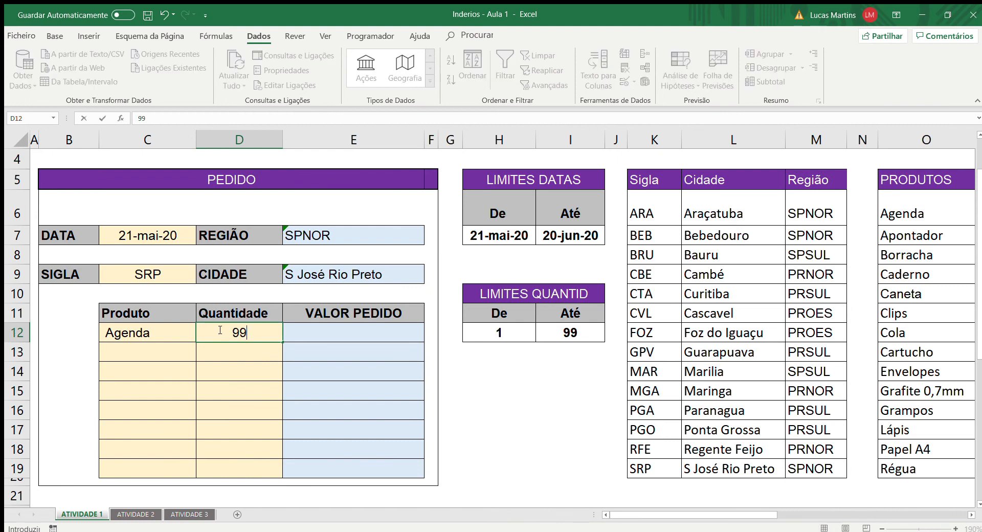
key("Tab")
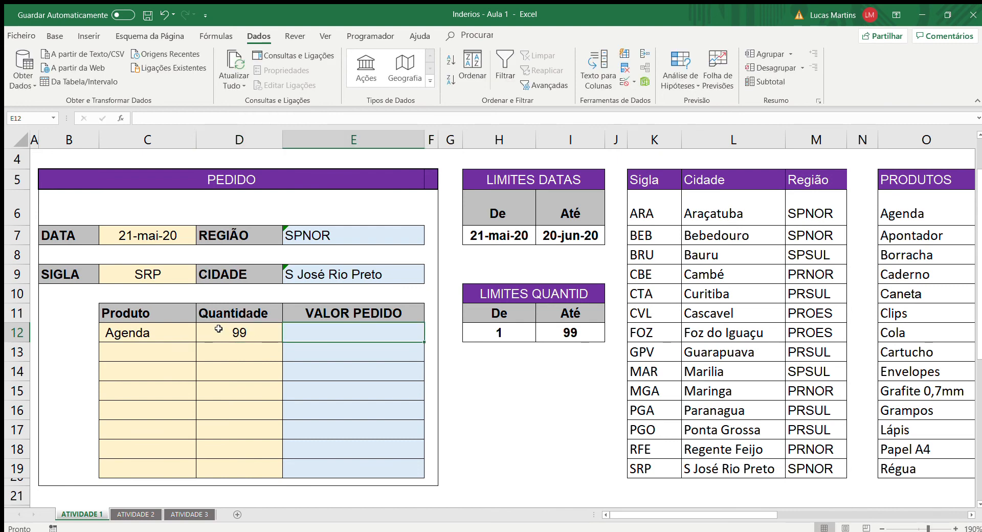
Enter the check formula =Q6*99 in cell S6, beside the price table, and fit column S to its content
key("Right")
key("Right")
key("Right")
key("Right")
key("Right")
key("Right")
key("Right")
key("Right")
key("Right")
key("Right")
key("Right")
key("Right")
key("Right")
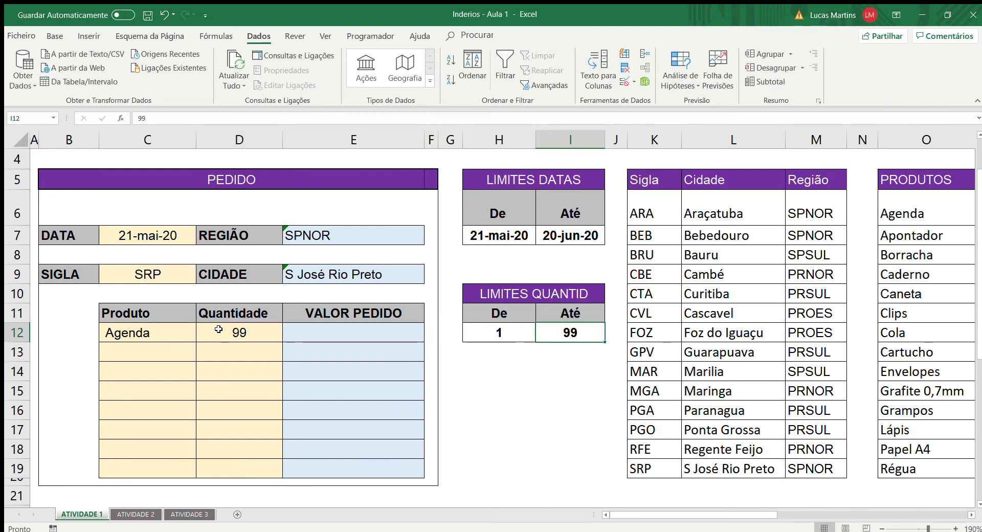
key("Up")
key("Up")
key("Up")
key("Up")
key("Up")
key("Up")
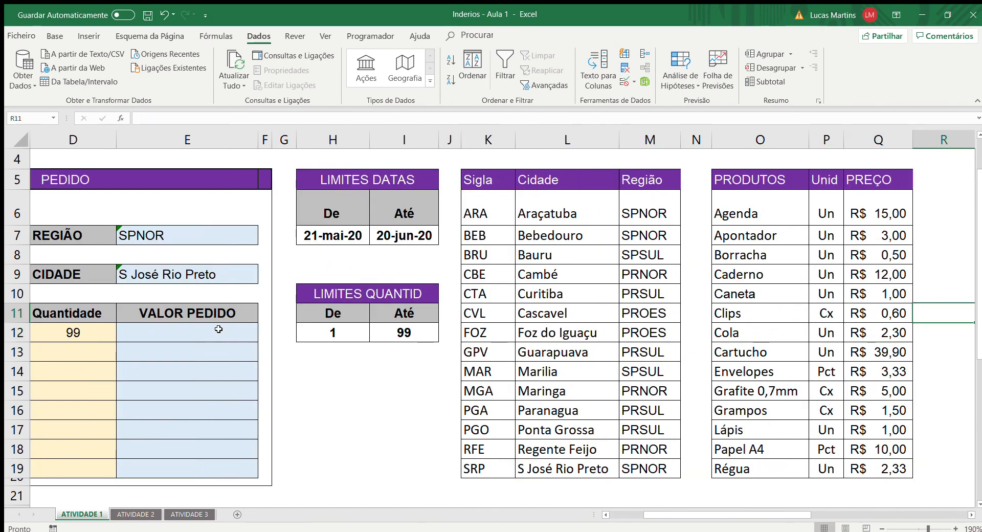
key("Right")
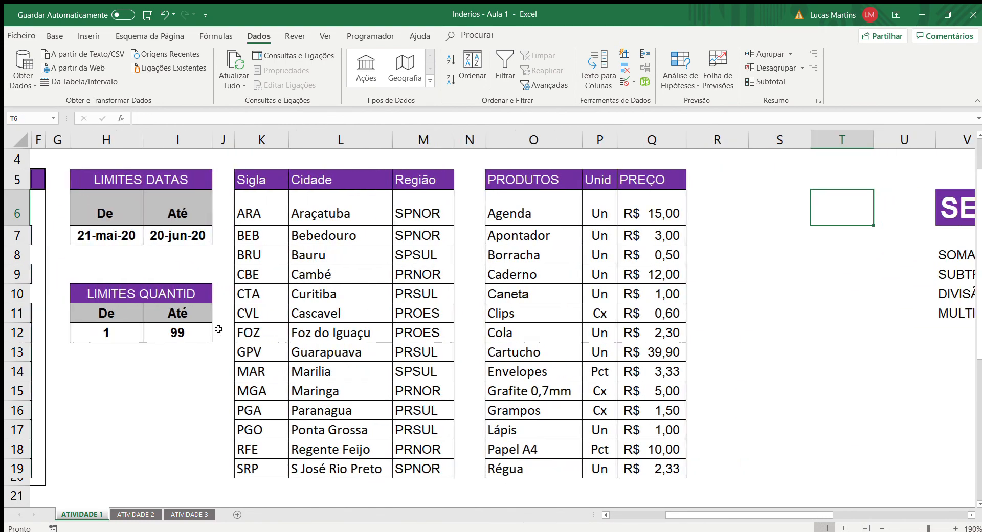
type("=")
key("Left")
key("Left")
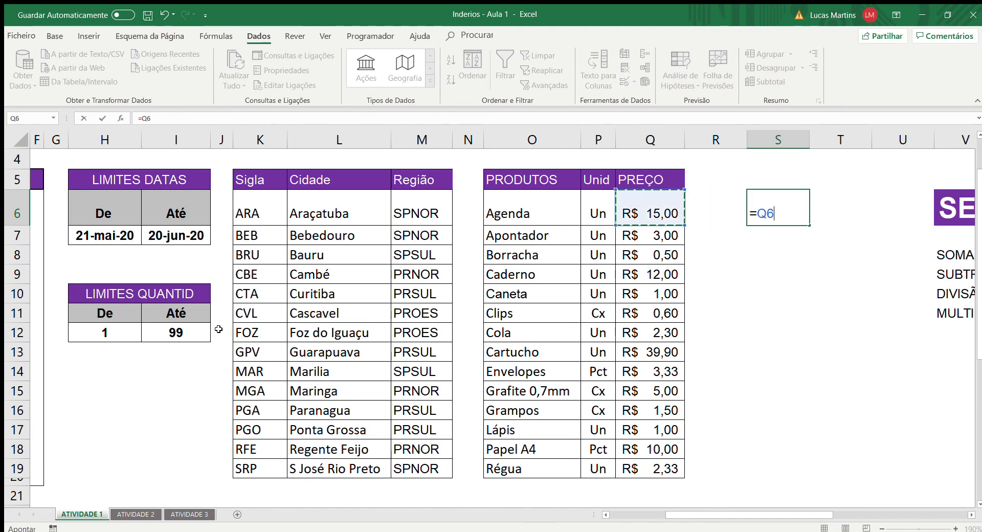
type("*")
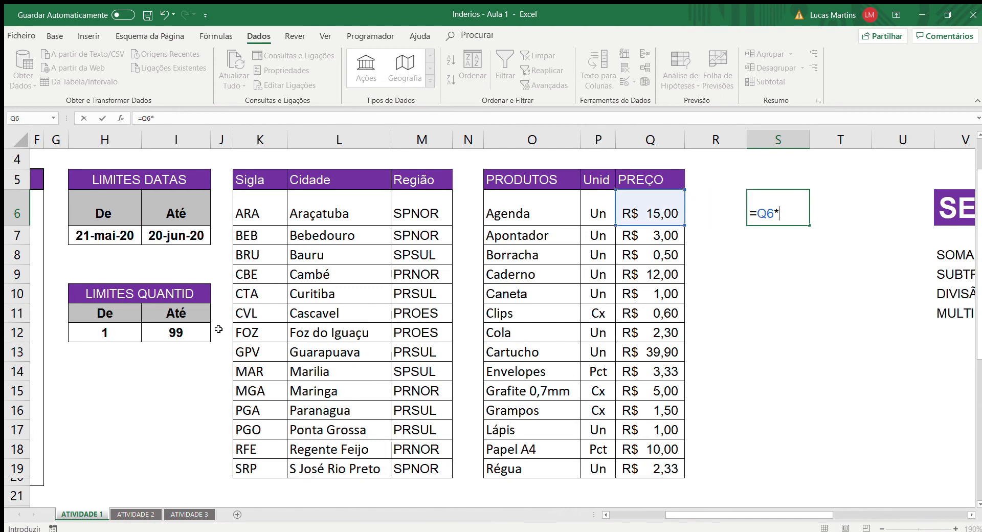
type("99")
key("Return")
key("Up")
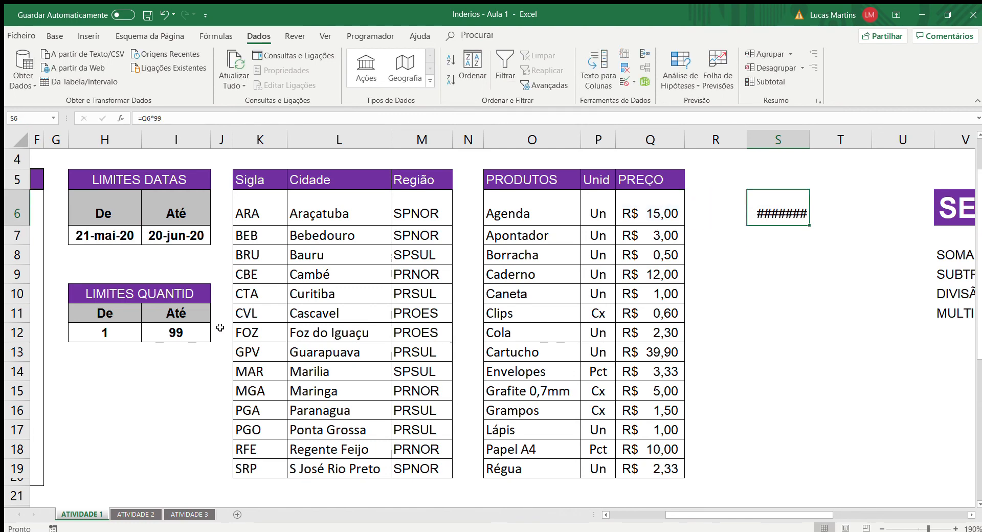
double_click(811, 135)
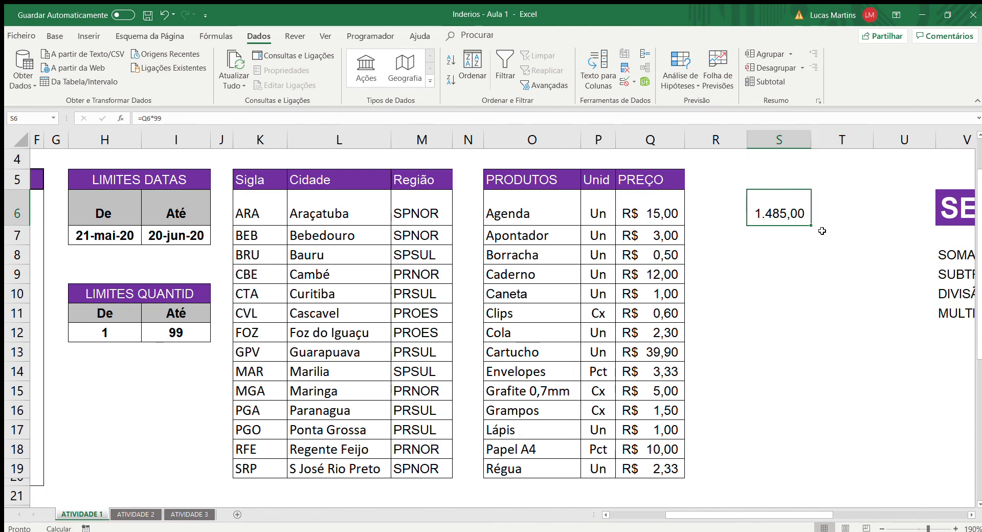
Enter =PROCV(C12;$O$6:$Q$19;3;FALSO)*D12 in the VALOR PEDIDO cell E12 to multiply the product's looked-up price by its quantity
key("Left")
key("Left")
key("Left")
key("Left")
key("Left")
key("Left")
key("Left")
key("Left")
key("Left")
key("Left")
key("Left")
key("Left")
key("Left")
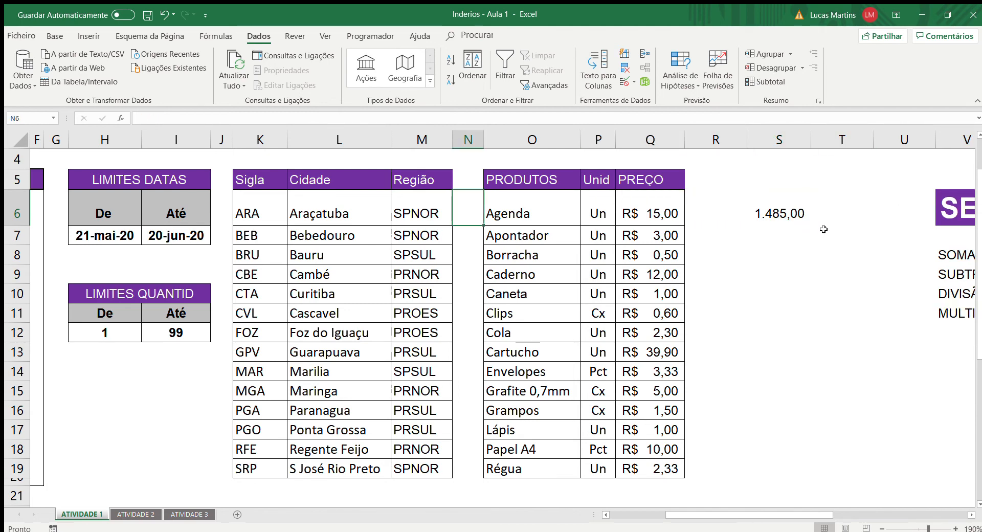
key("Left")
key("Left")
key("Left")
key("Left")
key("Left")
key("Down")
key("Down")
key("Down")
key("Down")
key("Down")
key("Down")
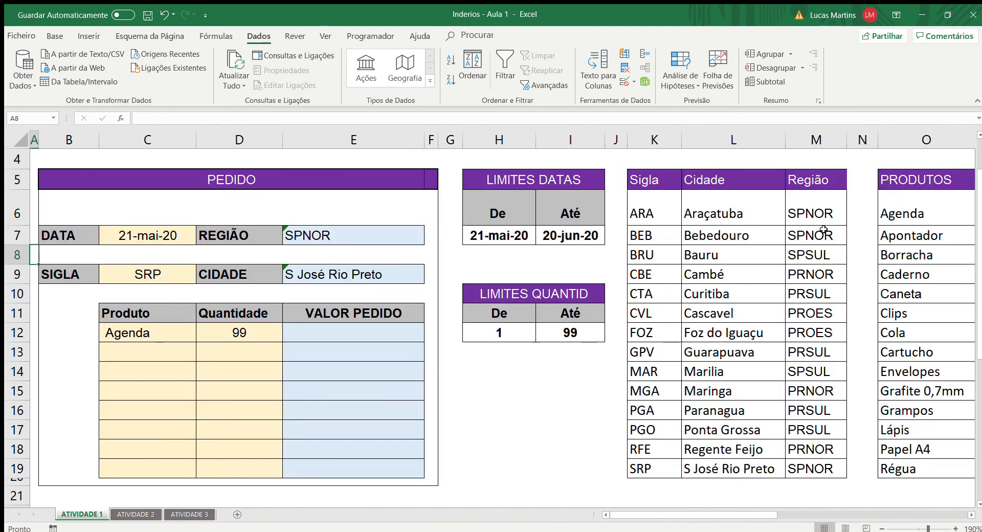
key("Right")
key("Right")
key("Right")
key("Right")
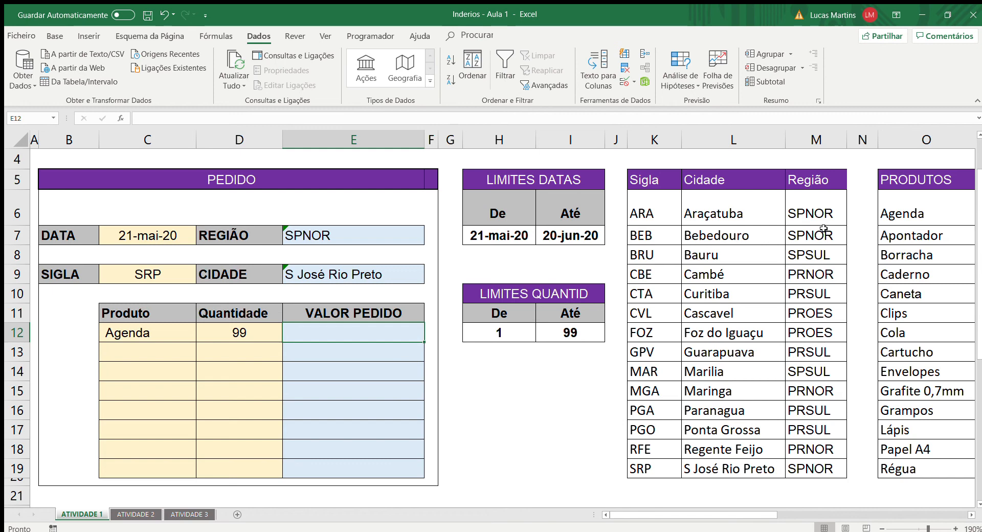
type("=p")
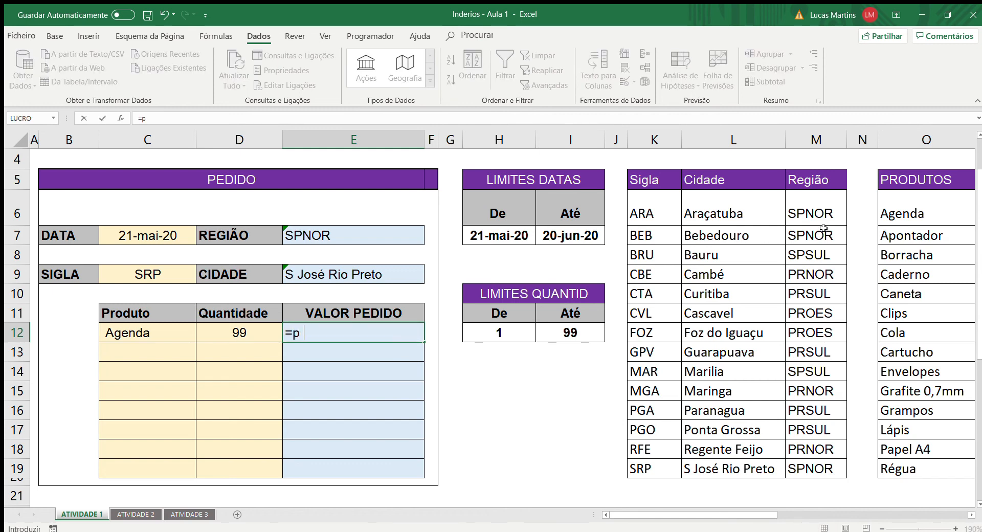
type("rocv")
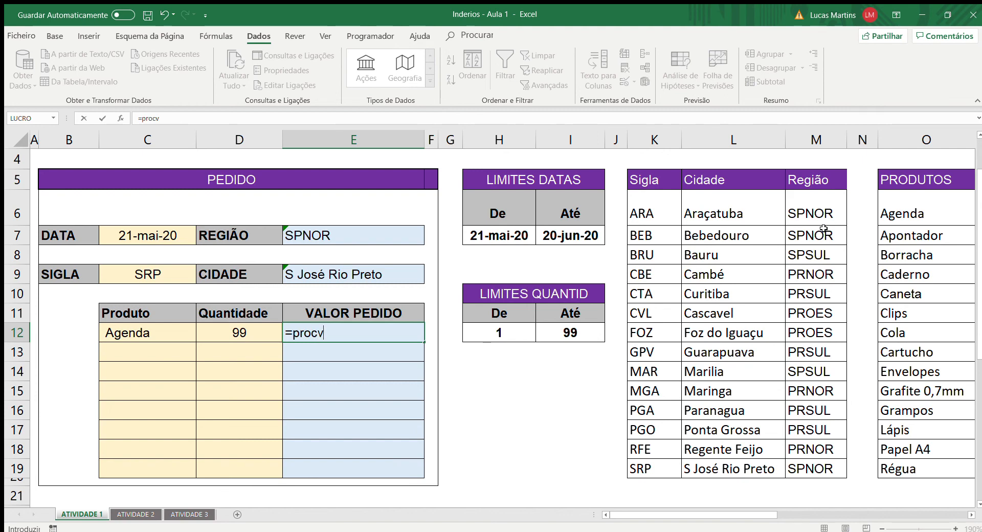
key("Tab")
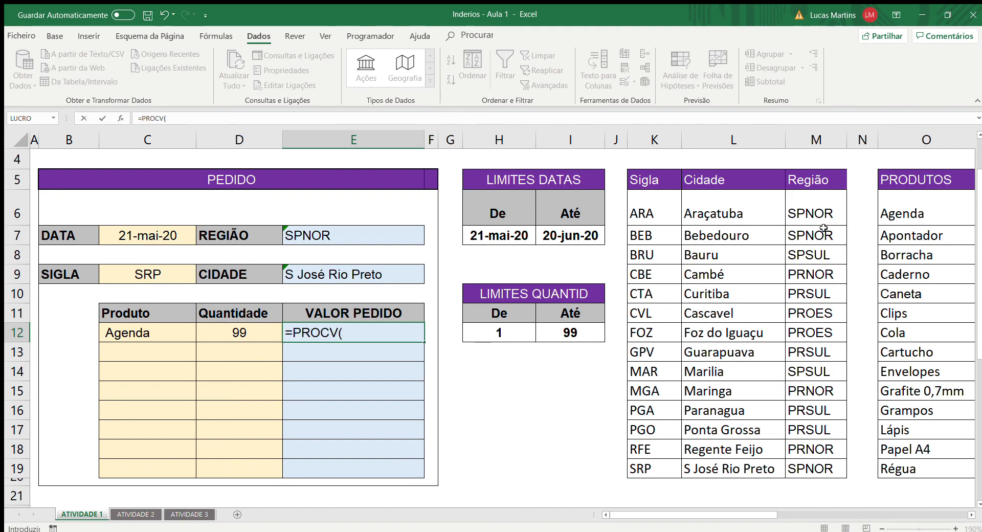
left_click(160, 332)
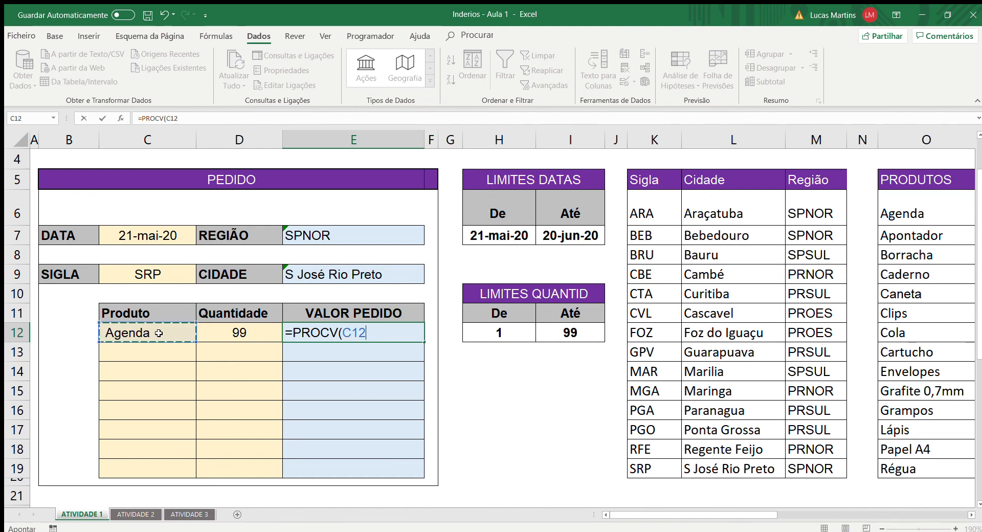
type(";")
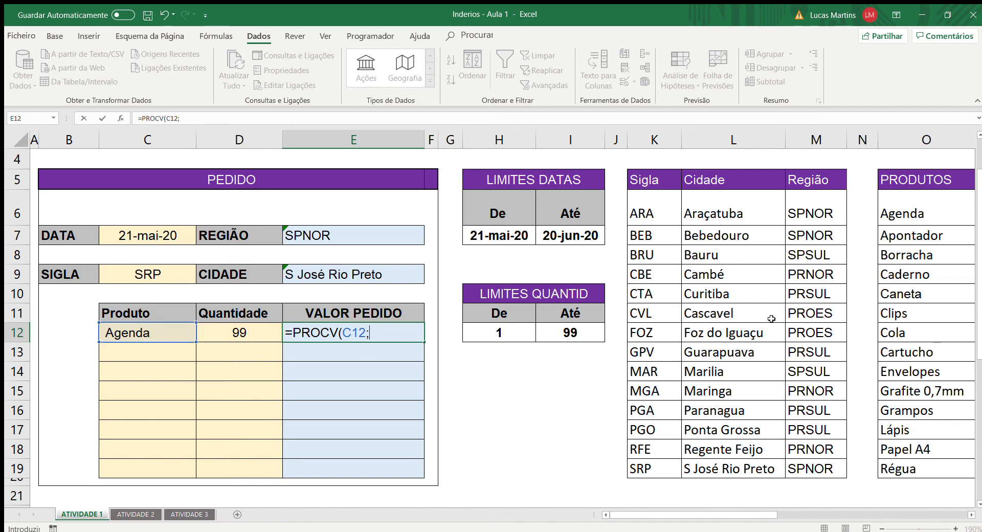
left_click_drag(908, 210, 869, 468)
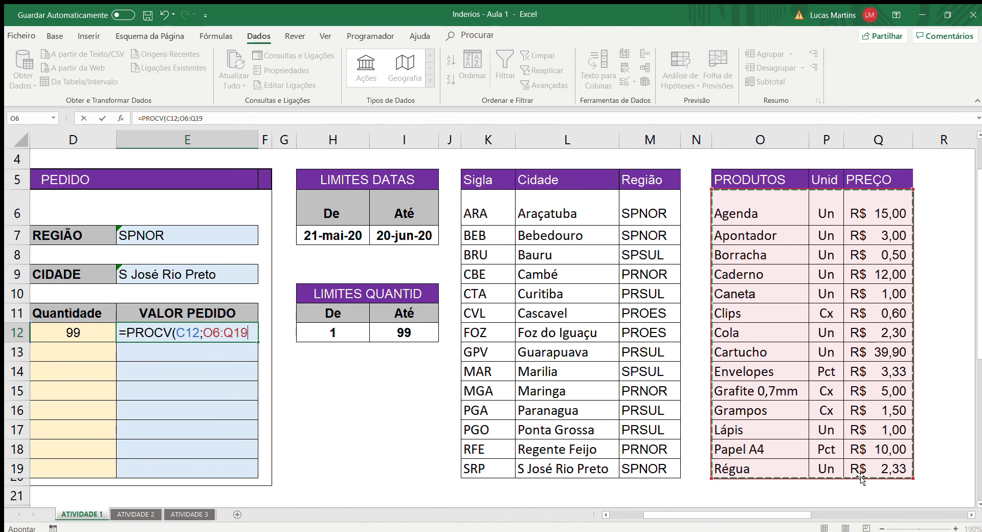
key("F4")
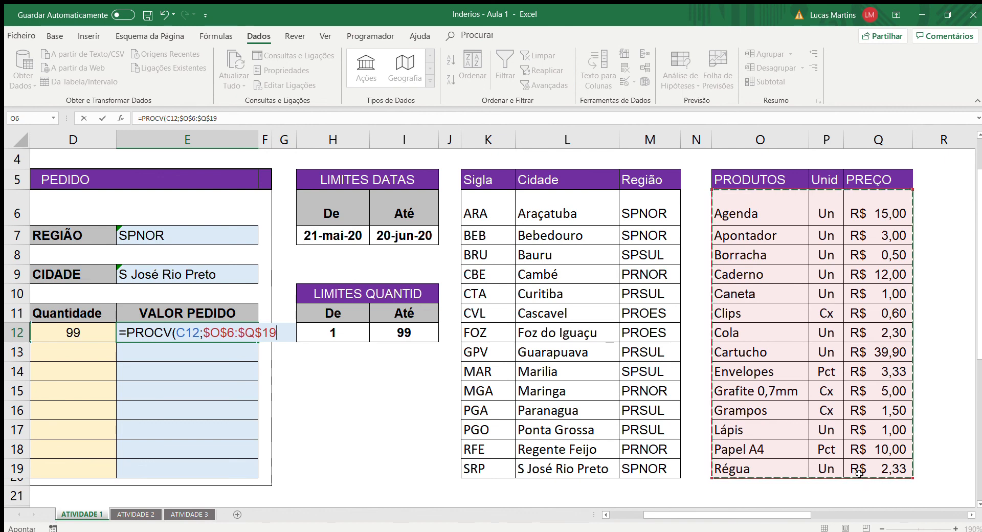
type(";")
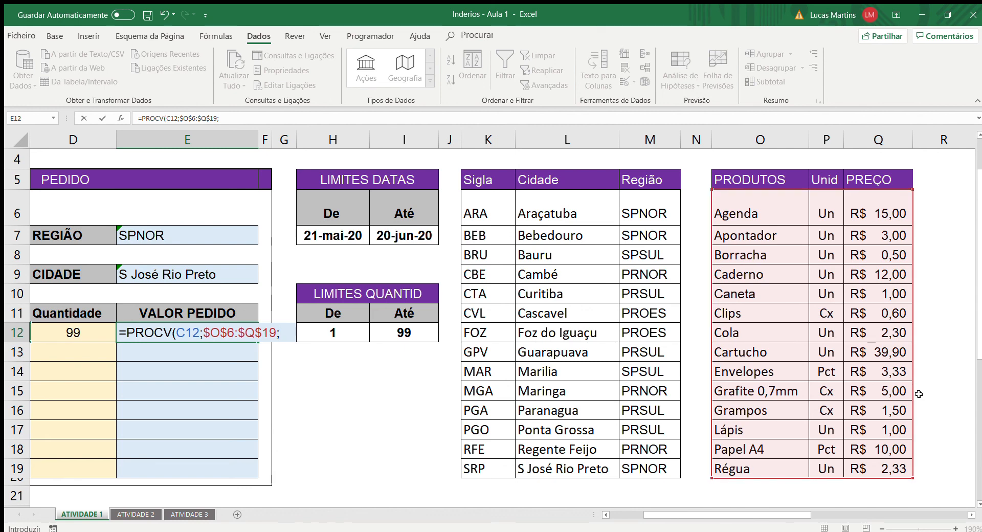
type("3;FALSO")
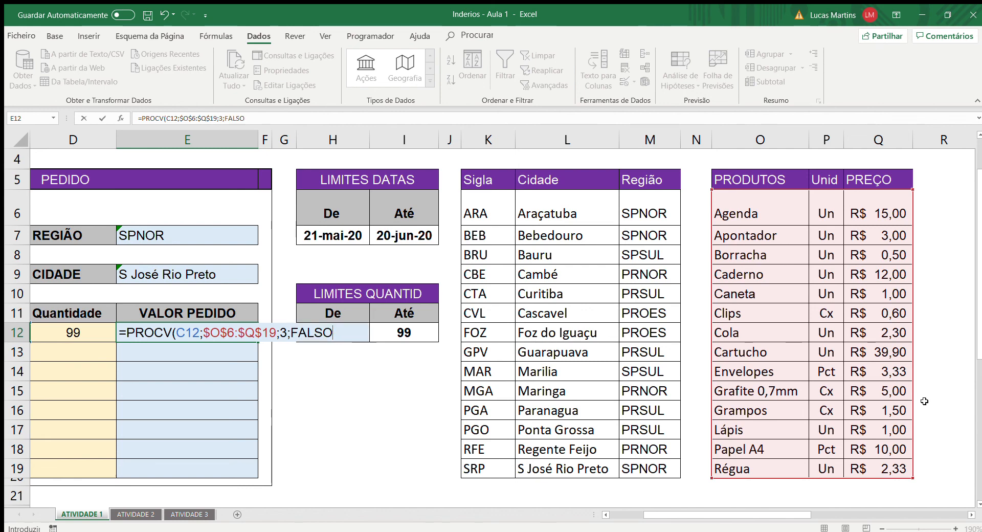
type(")")
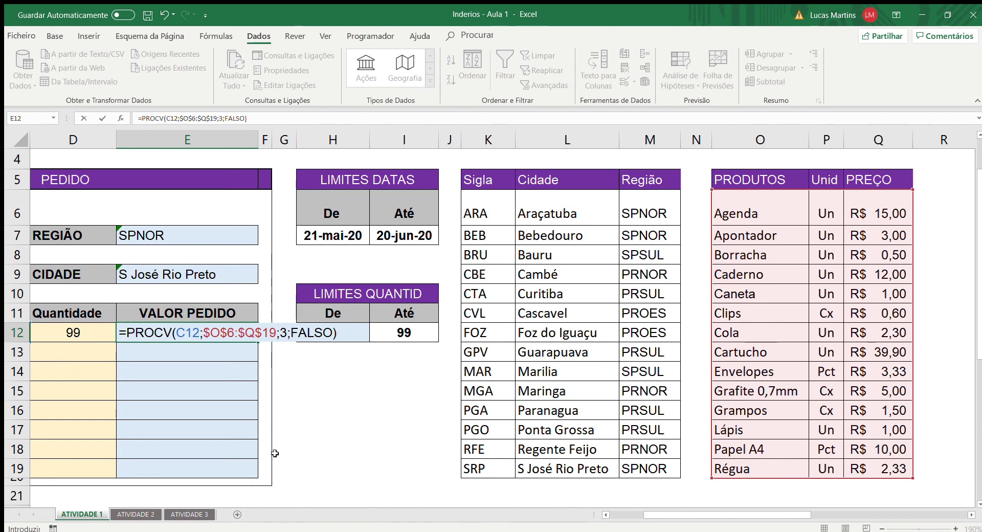
type("*")
left_click(79, 332)
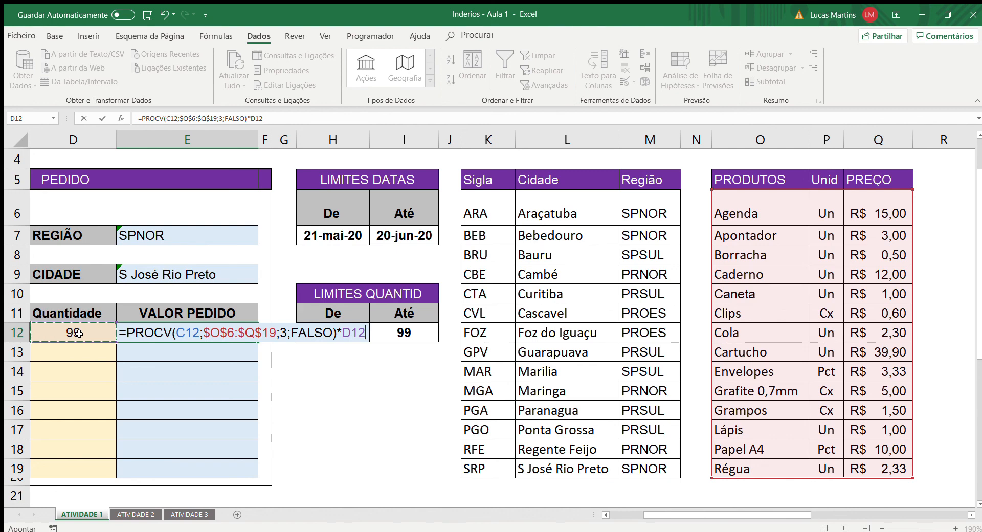
key("ctrl+Return")
key("Home")
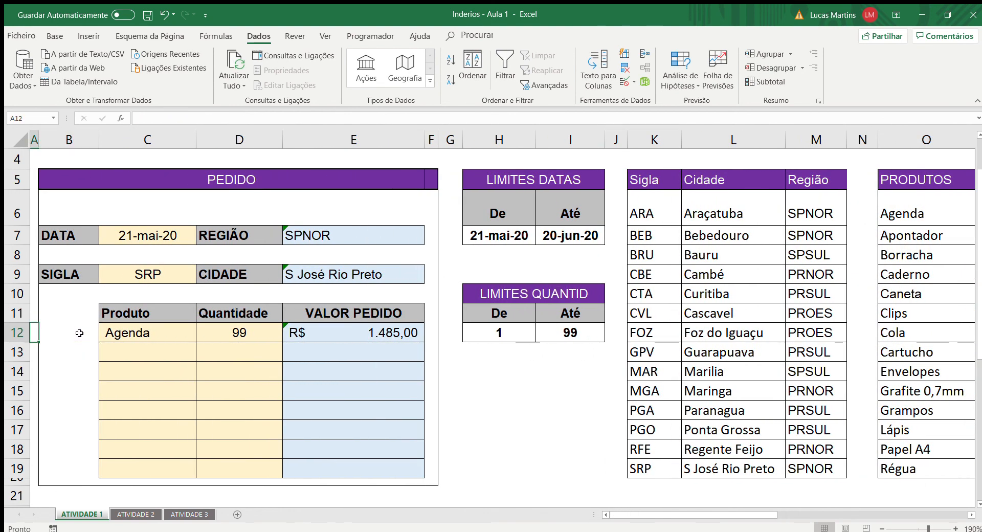
Change the product in the first Produto cell C12 to Caneta using its list of allowed values
left_click(168, 333)
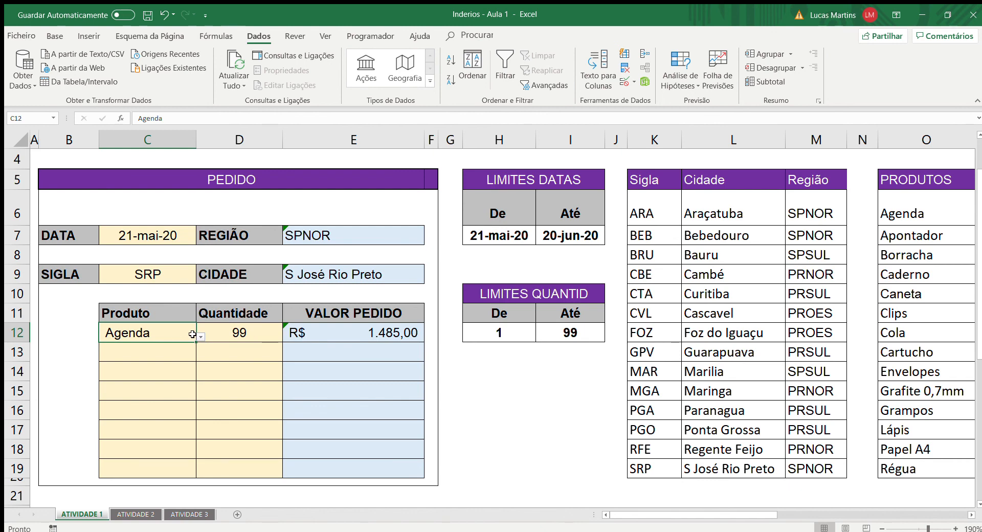
left_click(134, 394)
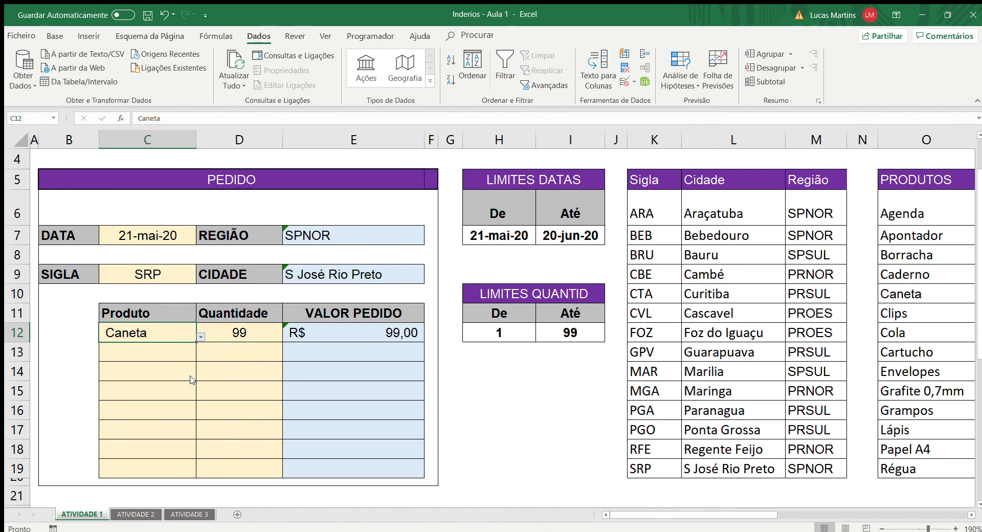
left_click(520, 390)
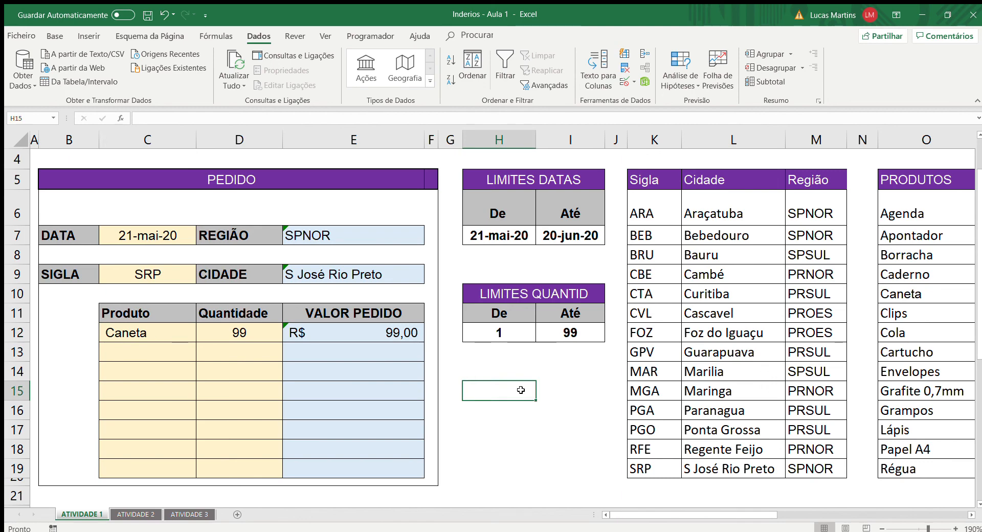